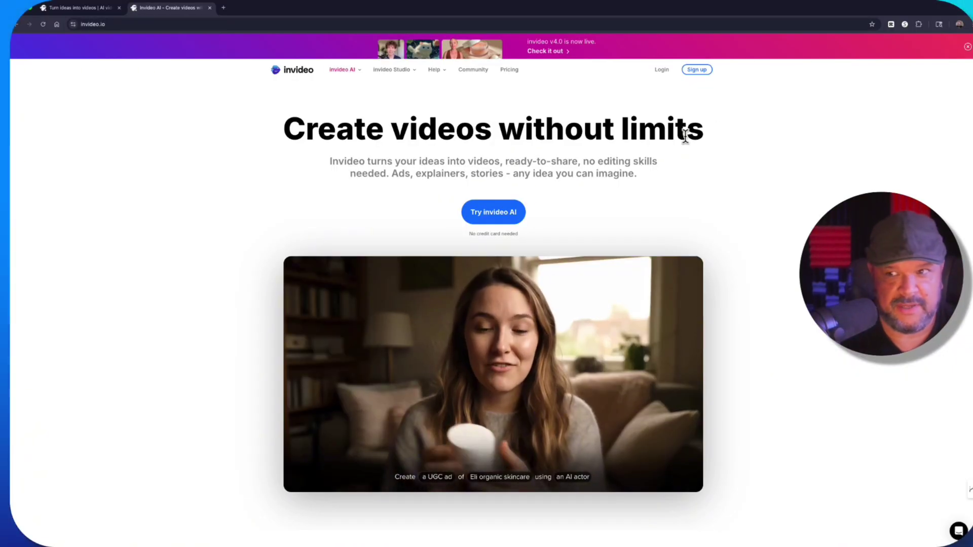
- Open the pricing page and compare the monthly and yearly prices of the plans
mouse_move(436, 81)
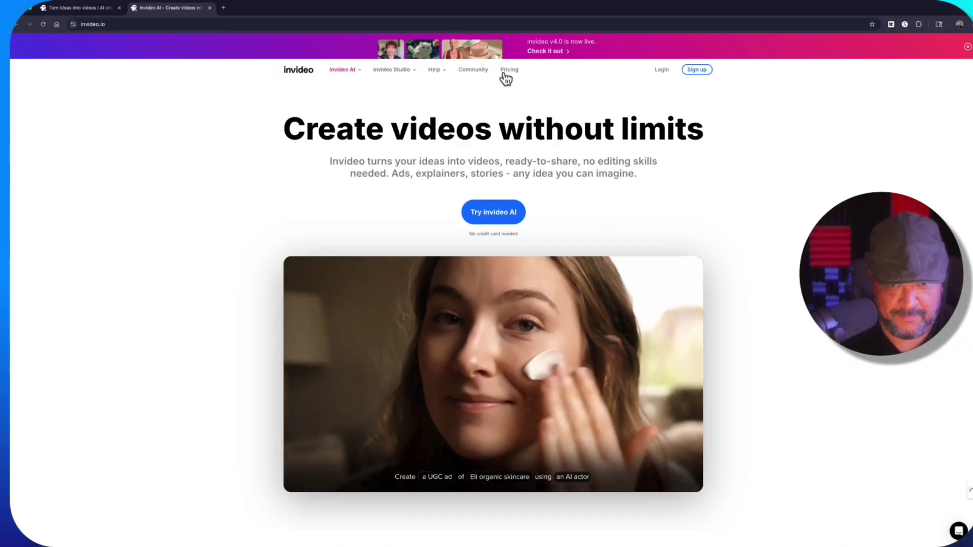
left_click(512, 81)
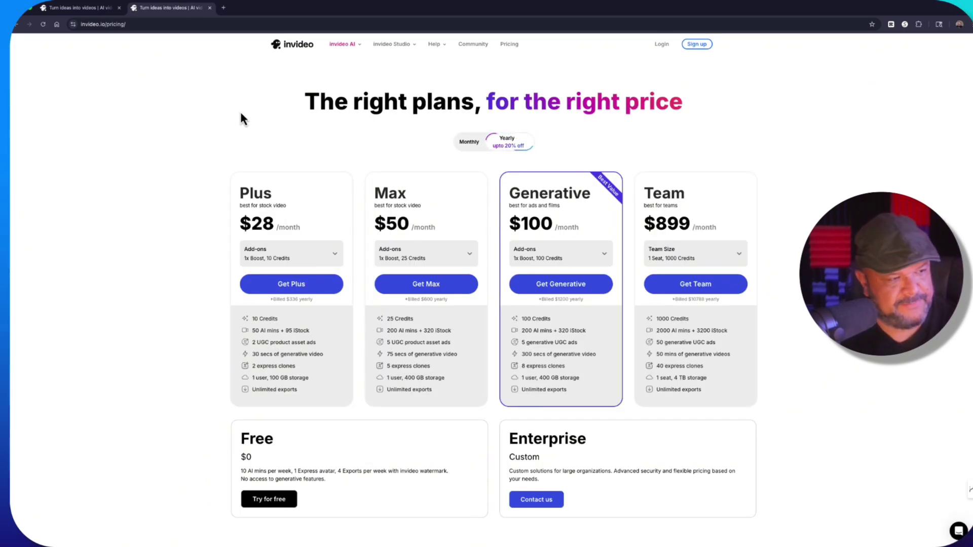
scroll(212, 190, "down", 1)
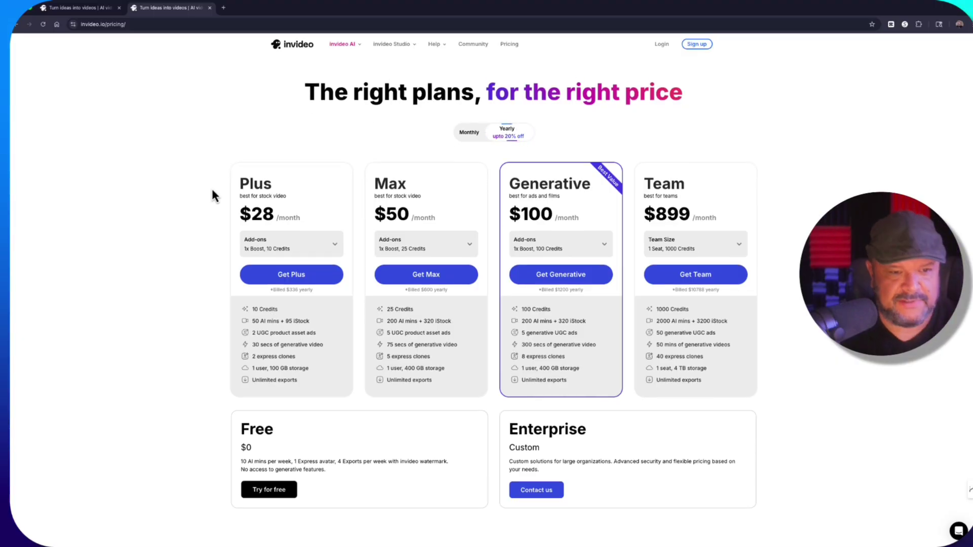
left_click(464, 129)
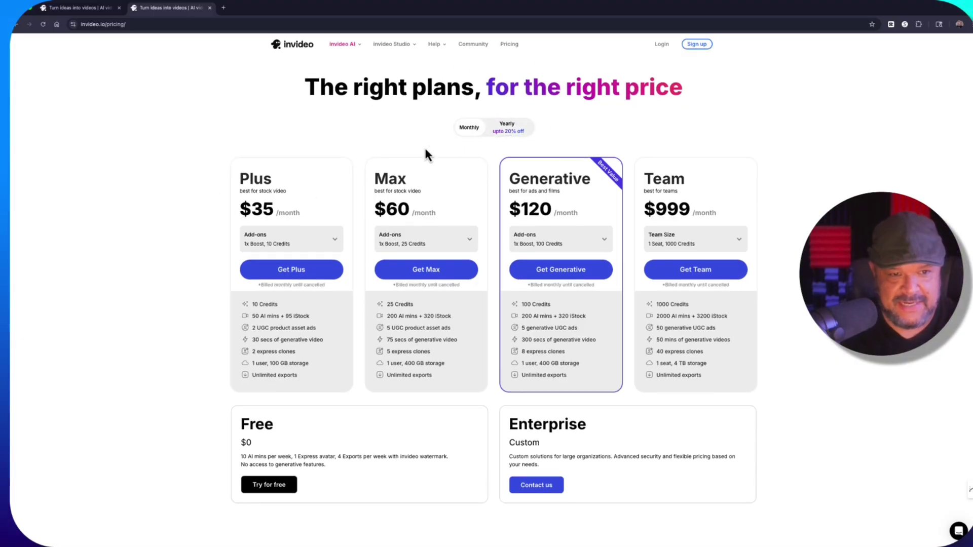
left_click(513, 131)
left_click(470, 131)
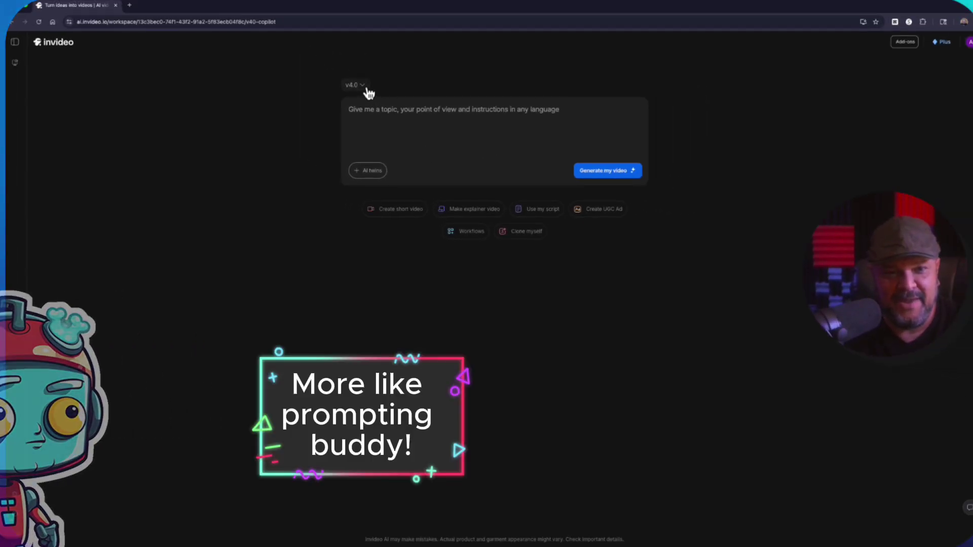
- Examine the selectable model versions and the AI twins library for the video prompt
left_click(367, 89)
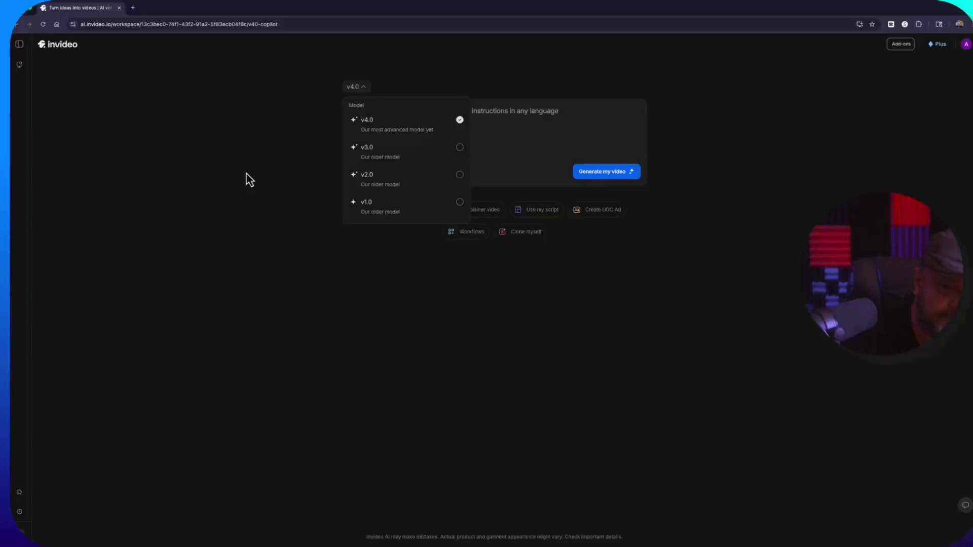
left_click(216, 154)
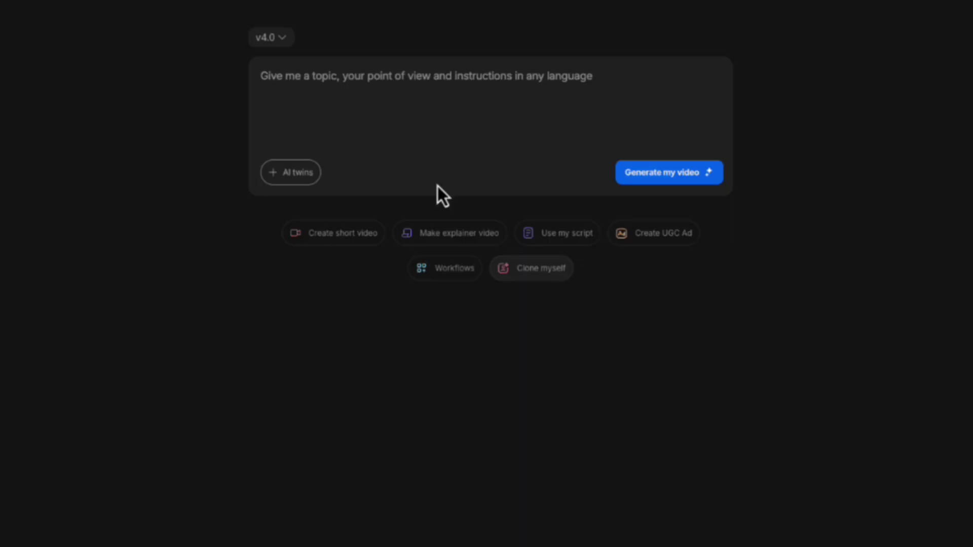
left_click(412, 97)
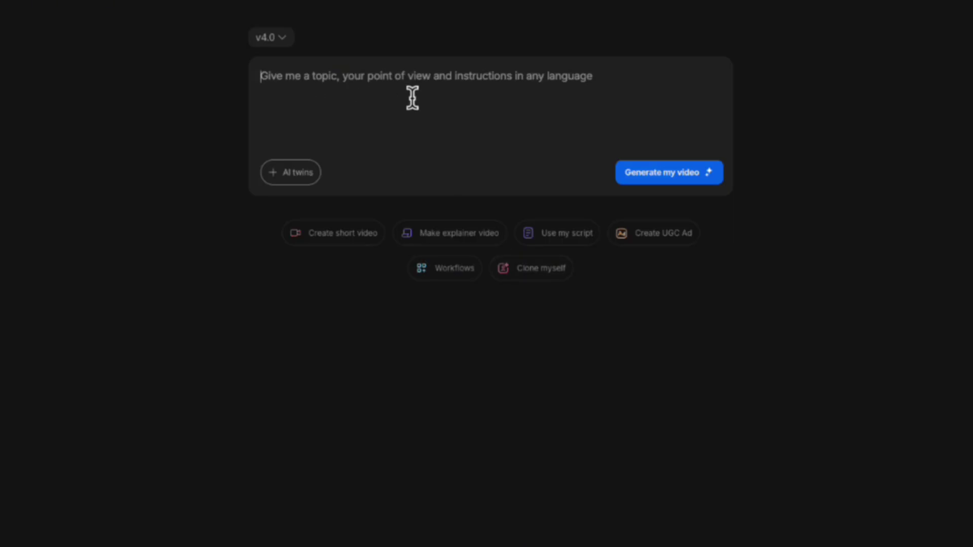
left_click(291, 182)
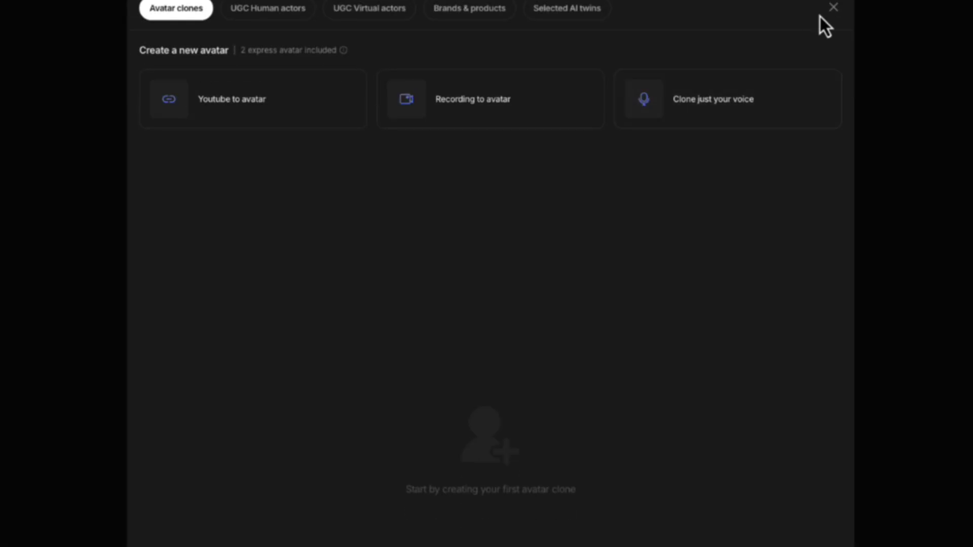
left_click(834, 8)
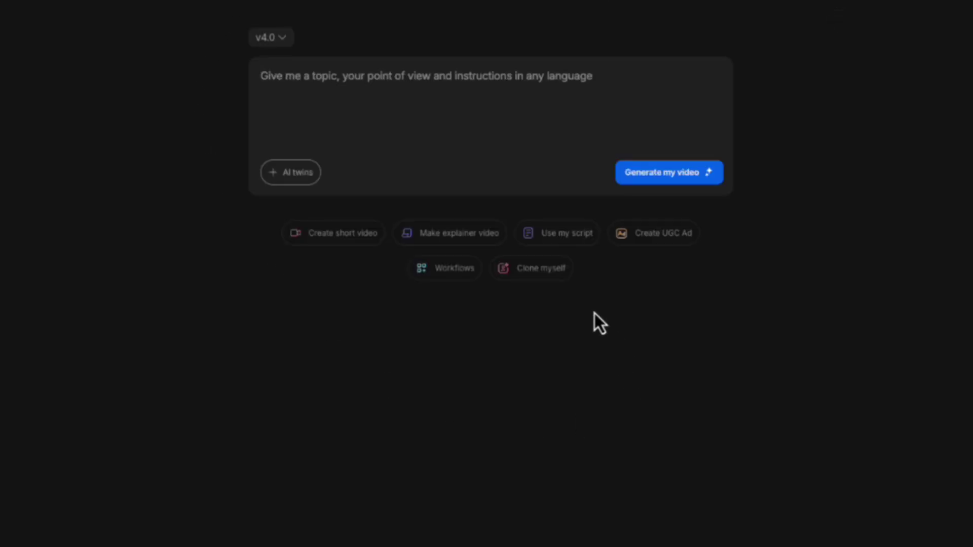
- Review the recording and YouTube requirements for cloning yourself as an express avatar
left_click(555, 272)
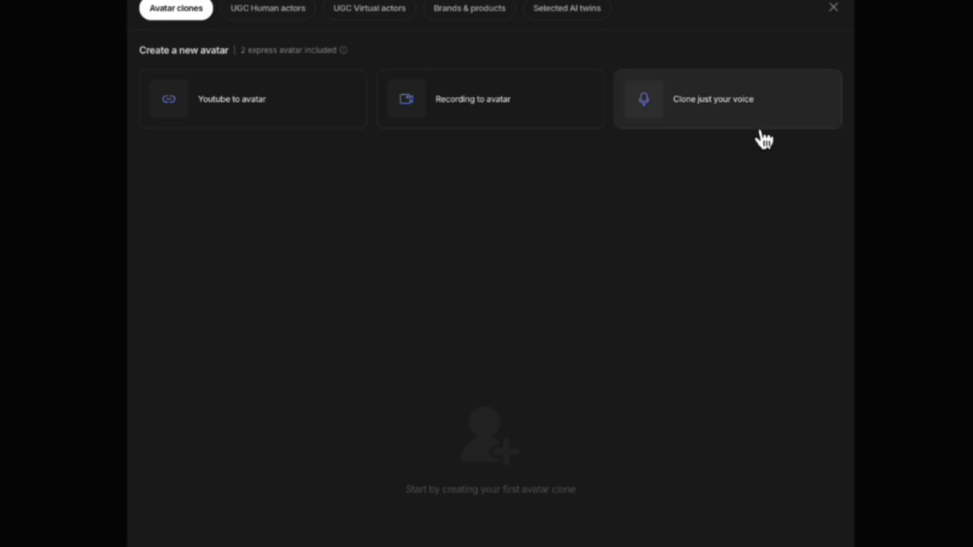
left_click(519, 134)
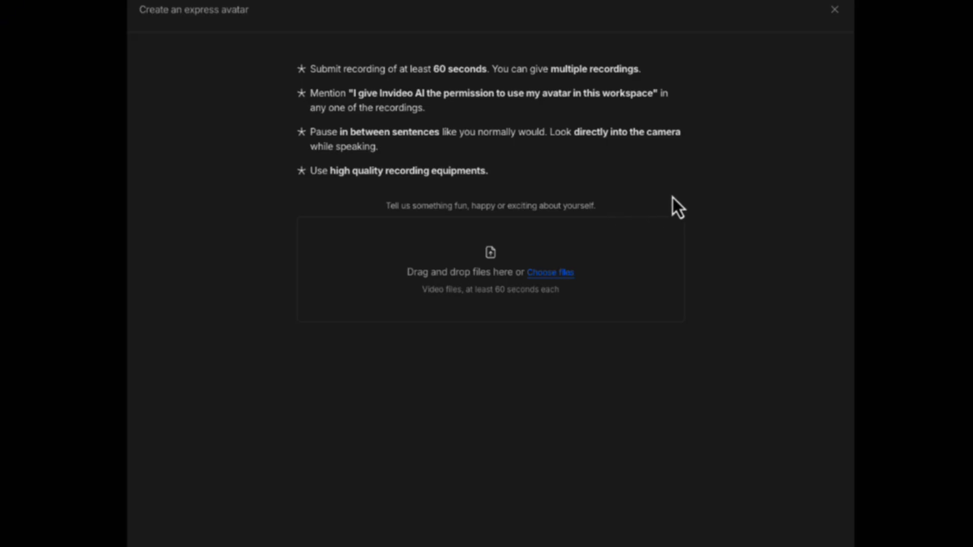
left_click(838, 16)
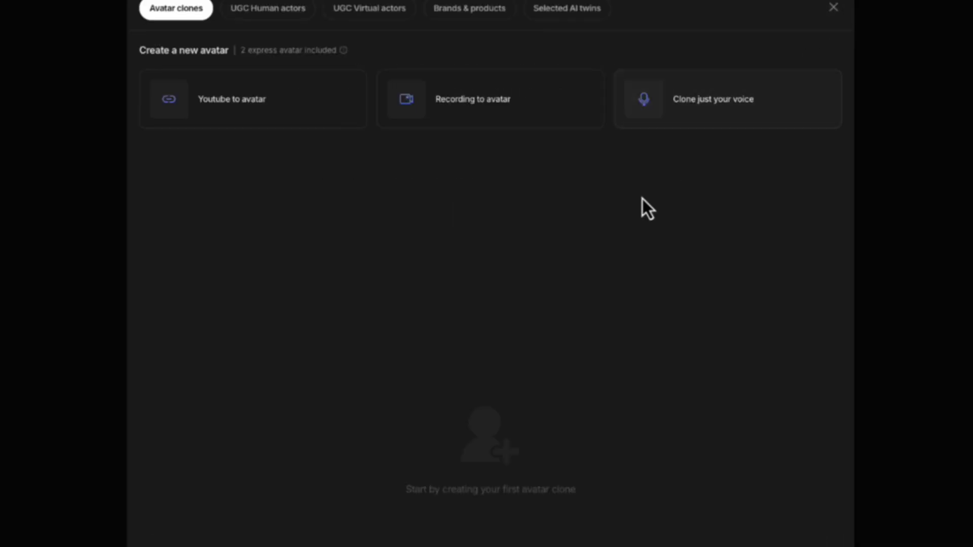
left_click(250, 126)
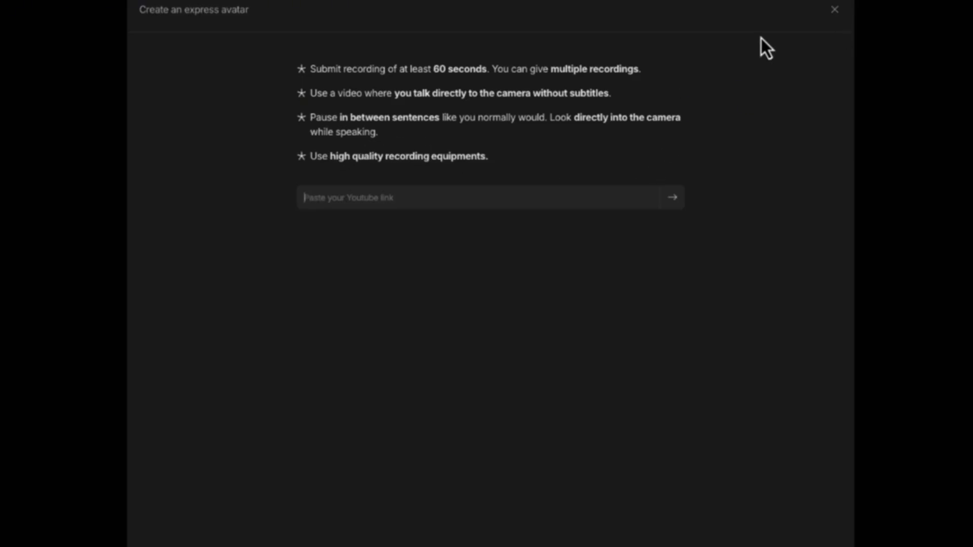
left_click(834, 9)
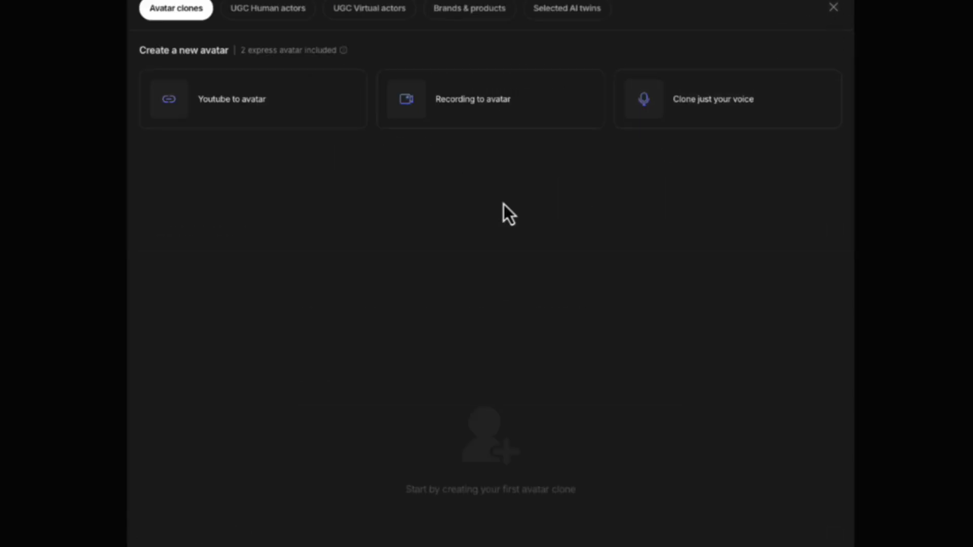
- Create an express avatar from the recording testsample.mp4, accepting all four confirmations on rights, face visibility, cloning permission and recording quality
left_click(460, 122)
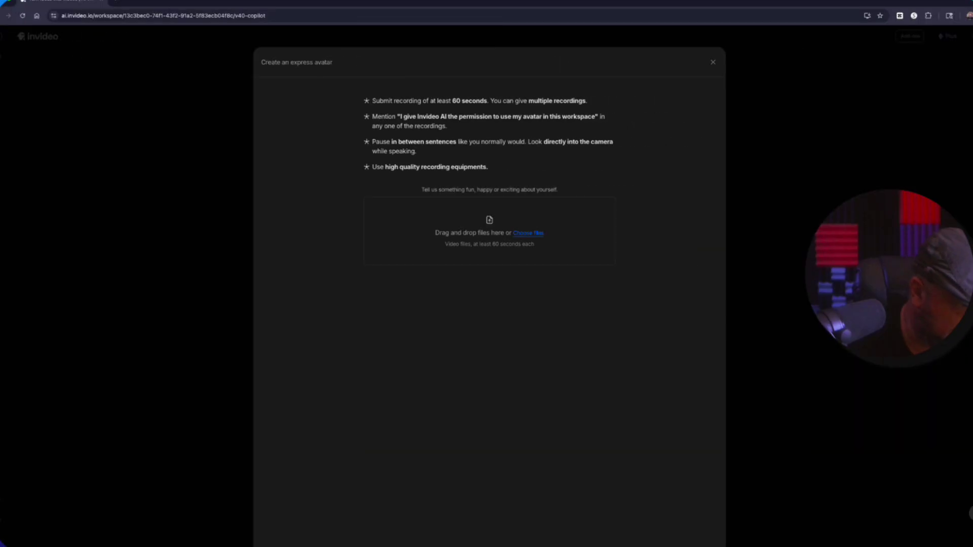
left_click_drag(251, 428, 481, 273)
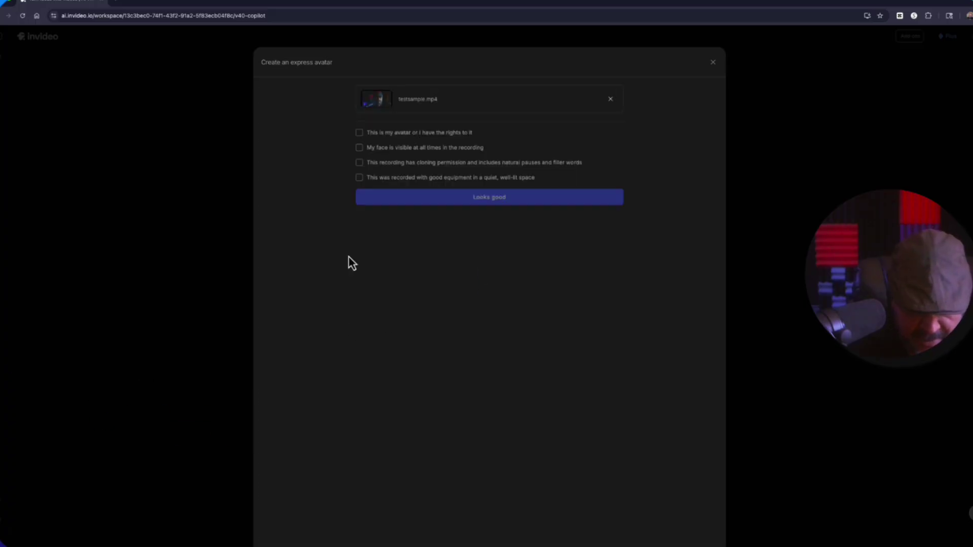
left_click(367, 134)
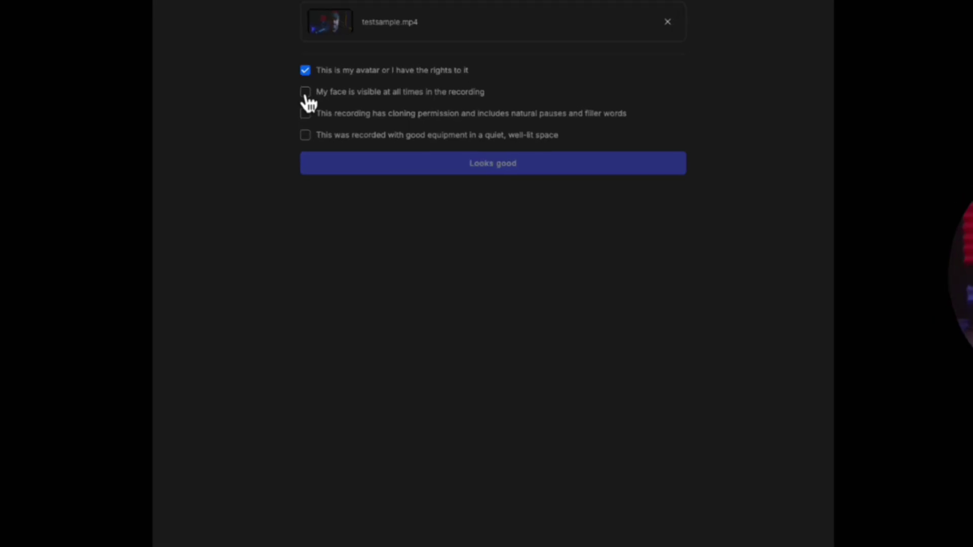
left_click(301, 90)
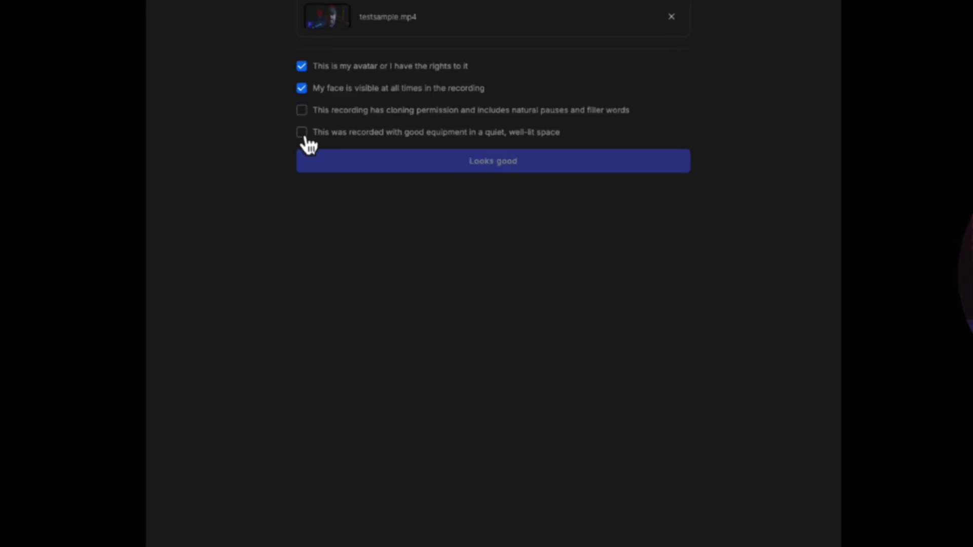
left_click(302, 114)
left_click(301, 133)
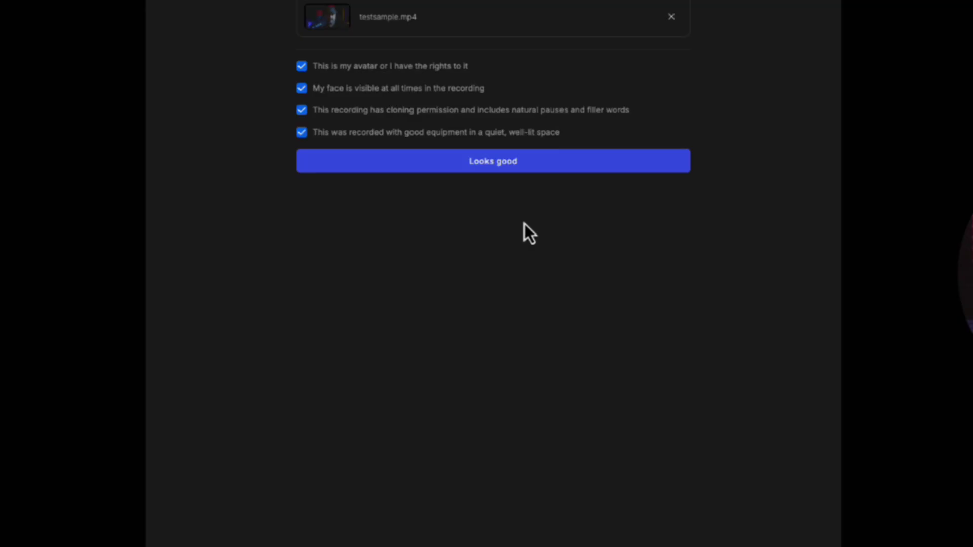
left_click(522, 170)
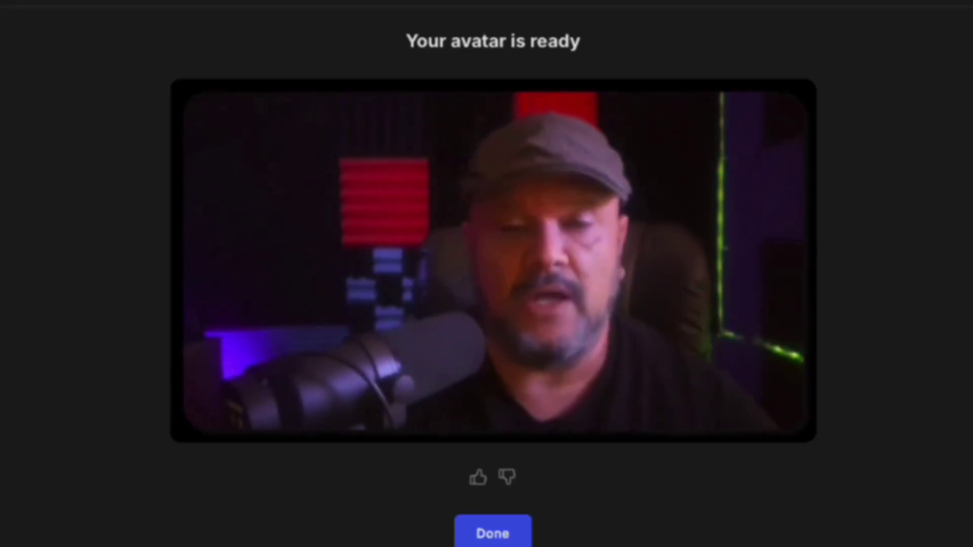
- Give the generated avatar a thumbs-up rating and submit the feedback "Well done"
mouse_move(434, 142)
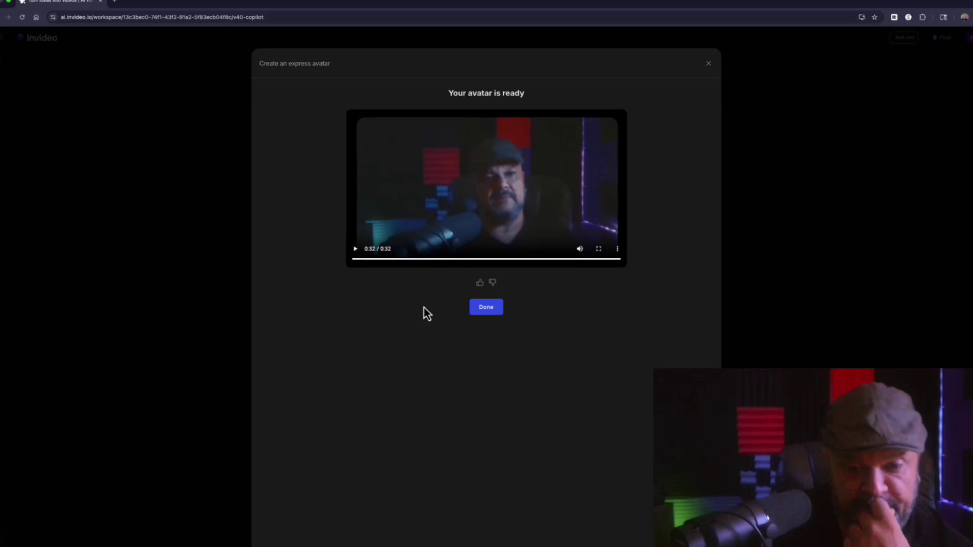
left_click(481, 287)
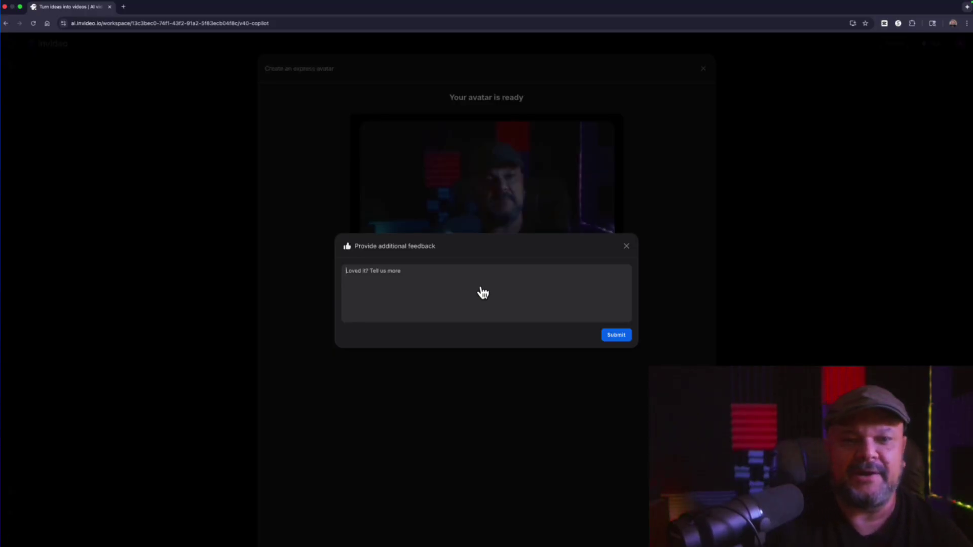
type("We")
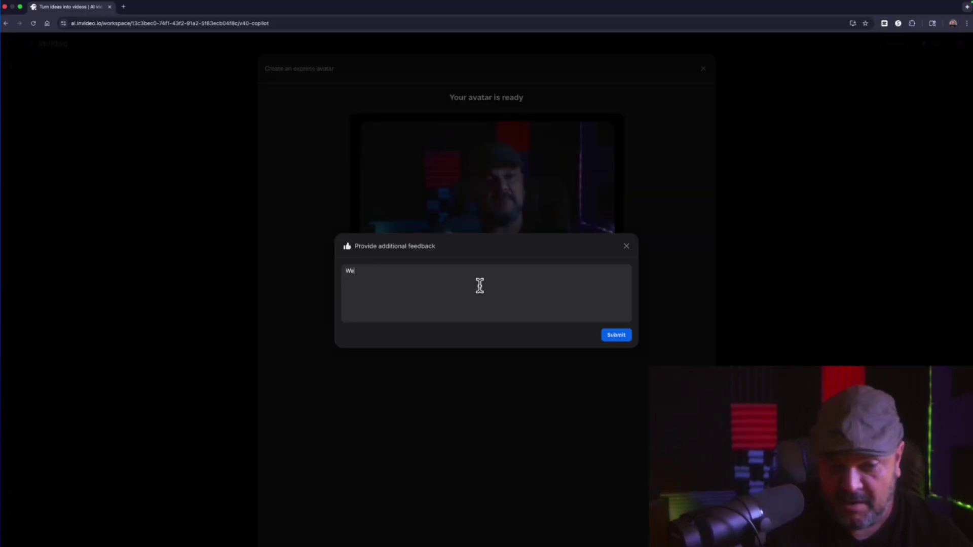
type("ll done")
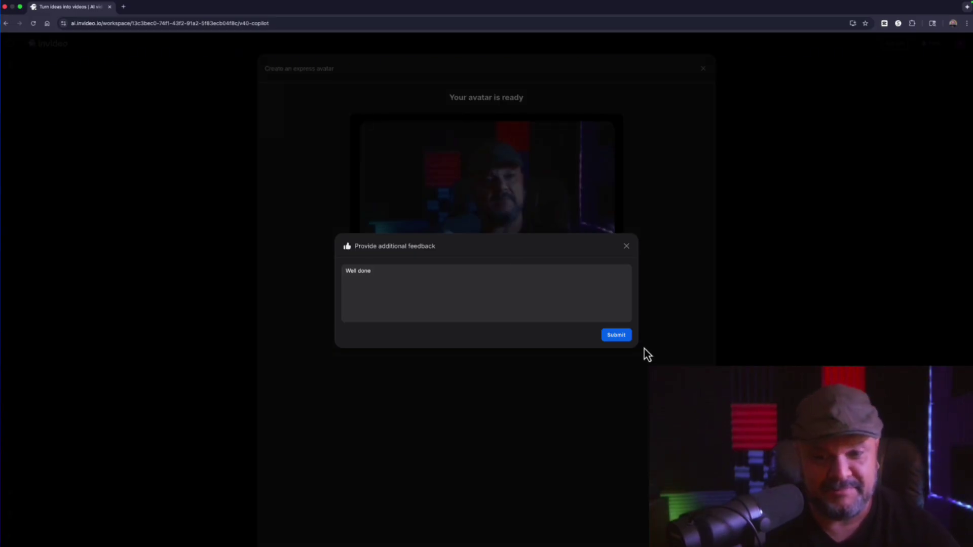
left_click(627, 342)
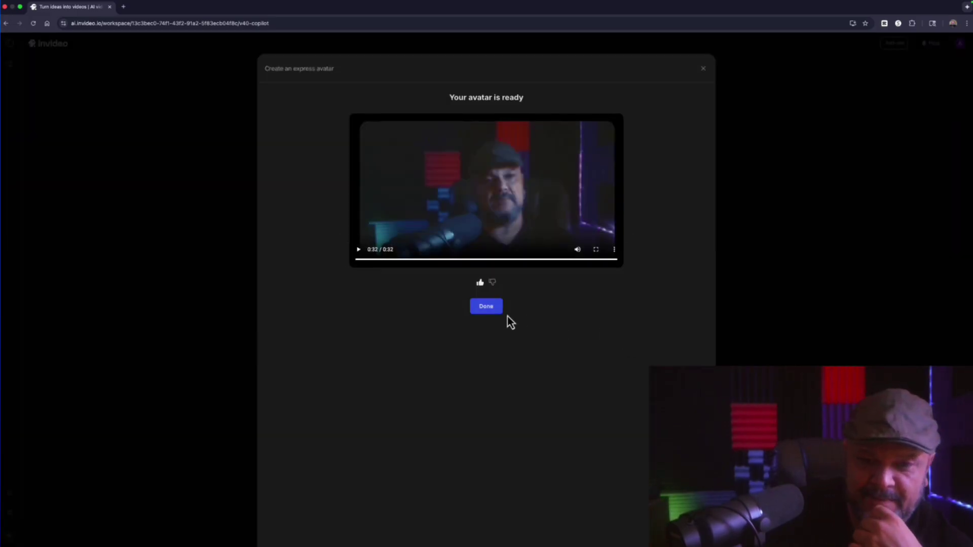
- Finish the avatar creation and delete the failed avatar attempt from the avatar clones
left_click(495, 312)
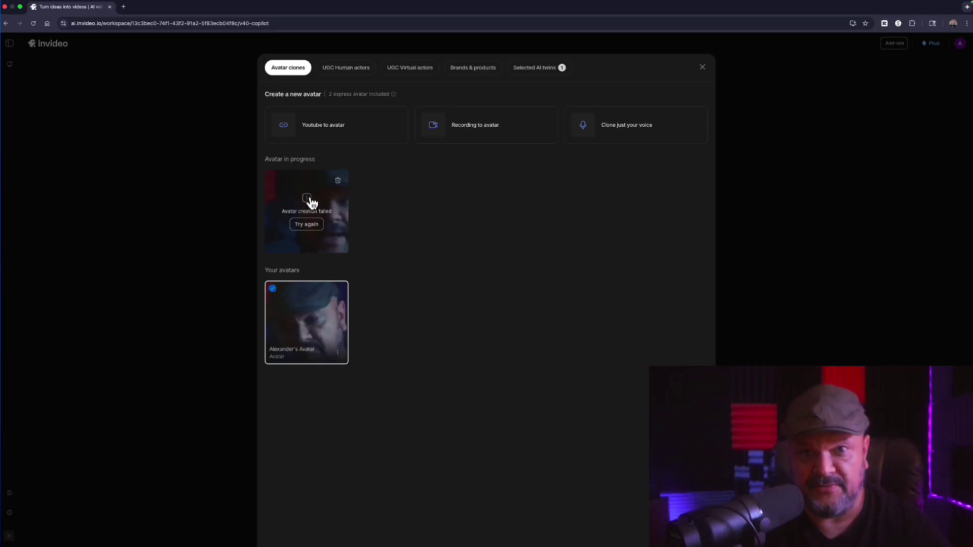
left_click(339, 183)
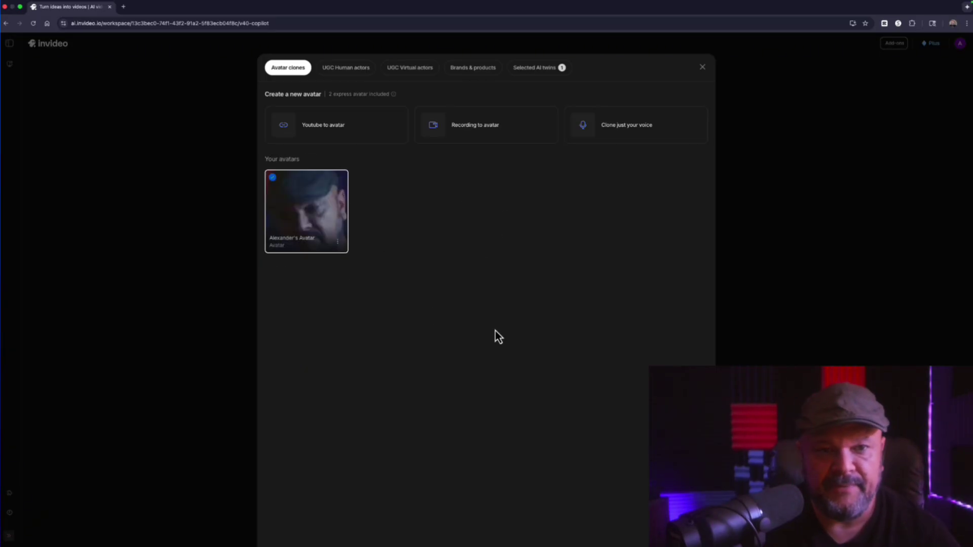
left_click(704, 72)
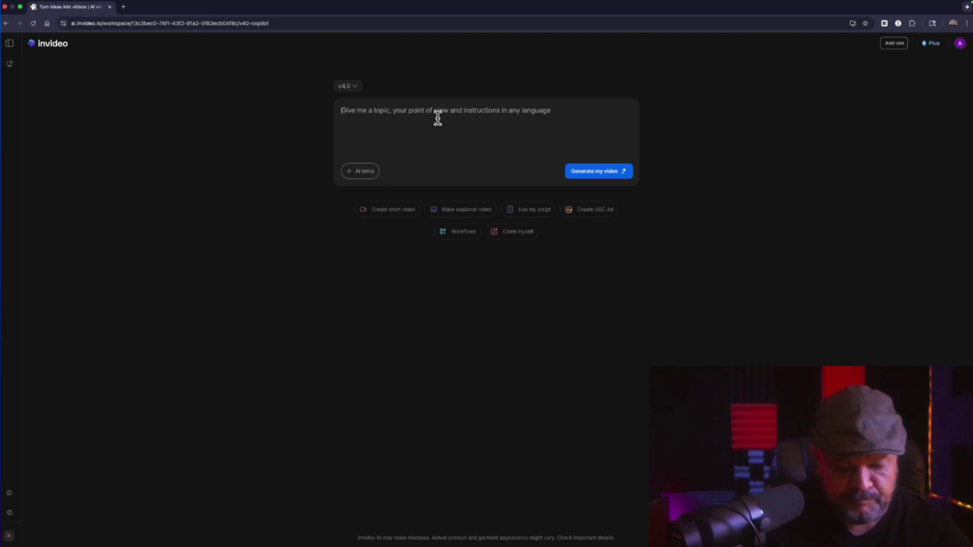
- Enter the video prompt "introduction video to a new community for Ai learners and enthusiasts called NOFOMO Ai"
type("introduction video to a new commun")
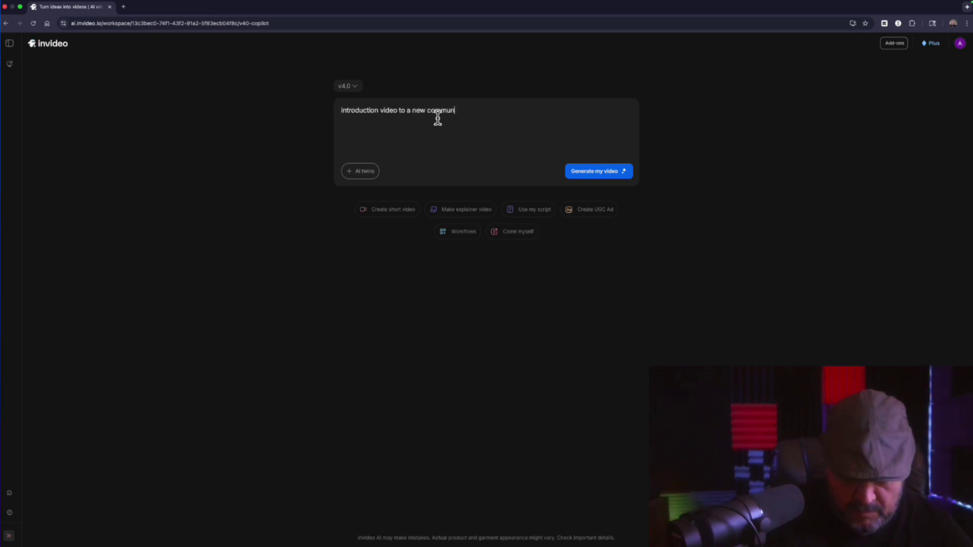
type("ity for Ai learners and enthusiasts ca")
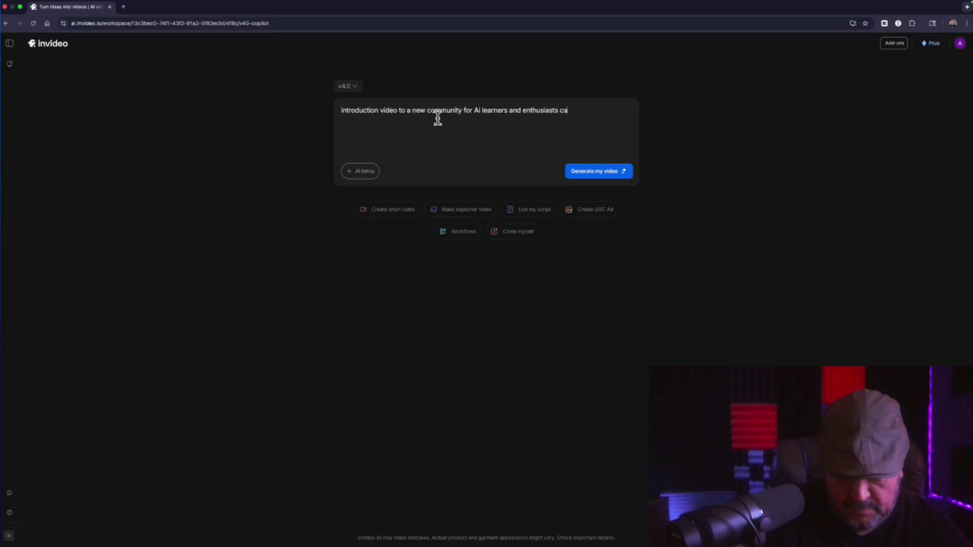
type("lled NOFOMO AI")
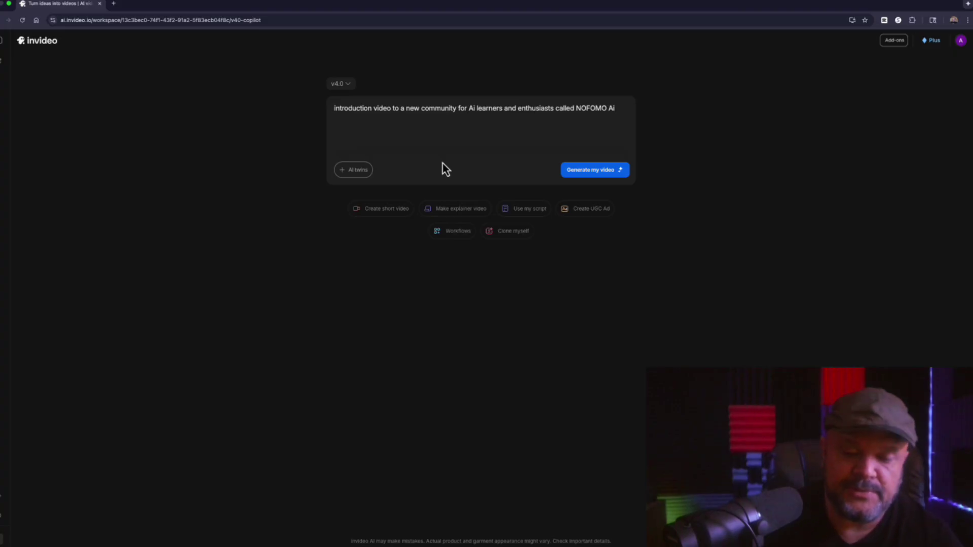
- Select the personal avatar clone as an AI twin for the video
left_click(354, 172)
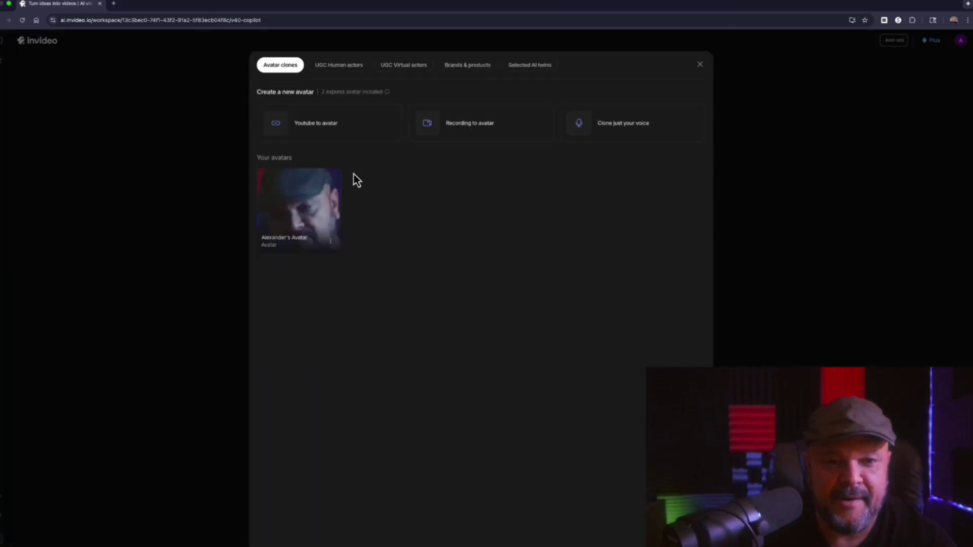
left_click(304, 205)
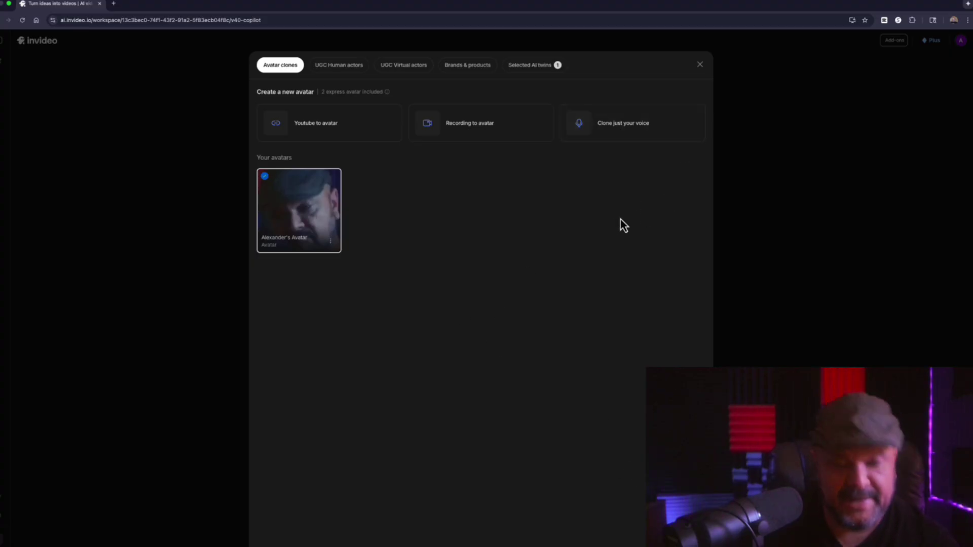
left_click(702, 65)
left_click(350, 170)
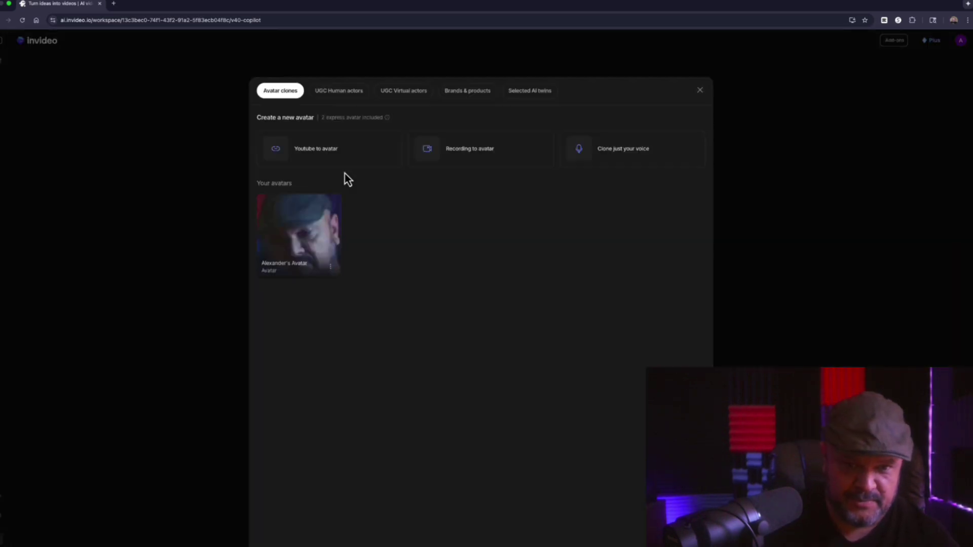
left_click(282, 207)
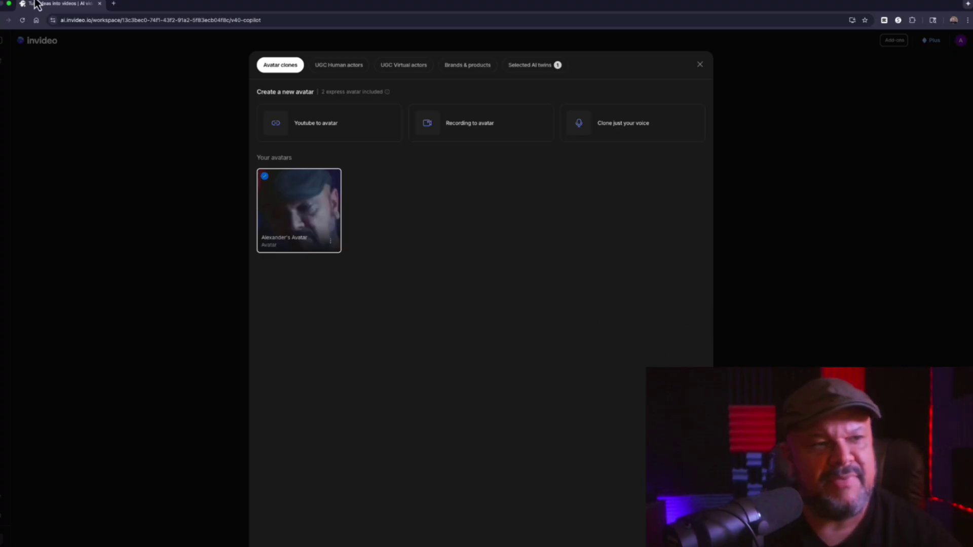
left_click(8, 4)
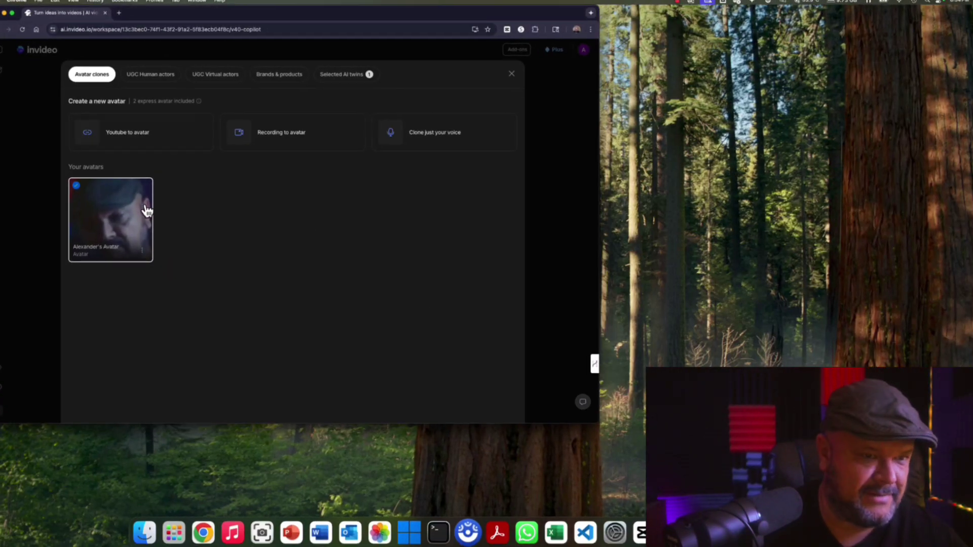
left_click(143, 253)
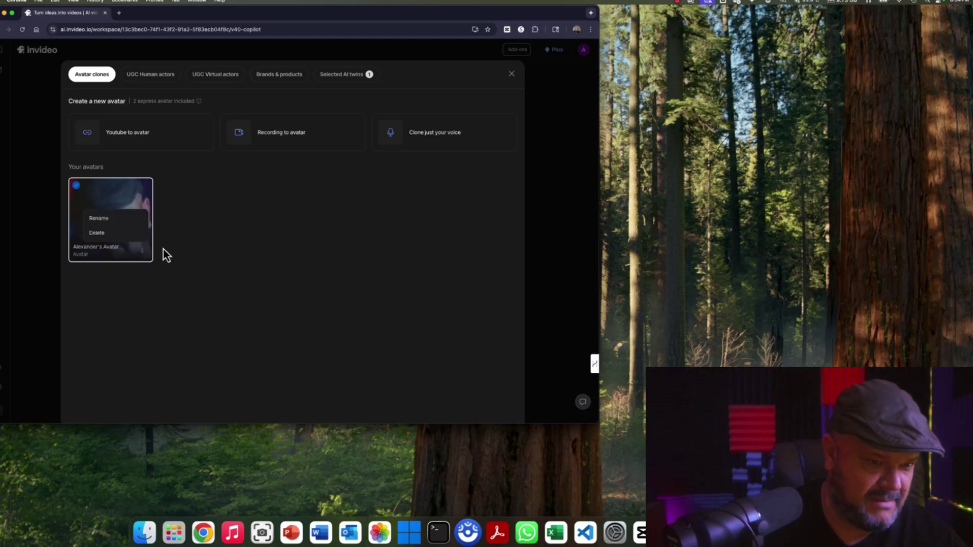
left_click(215, 229)
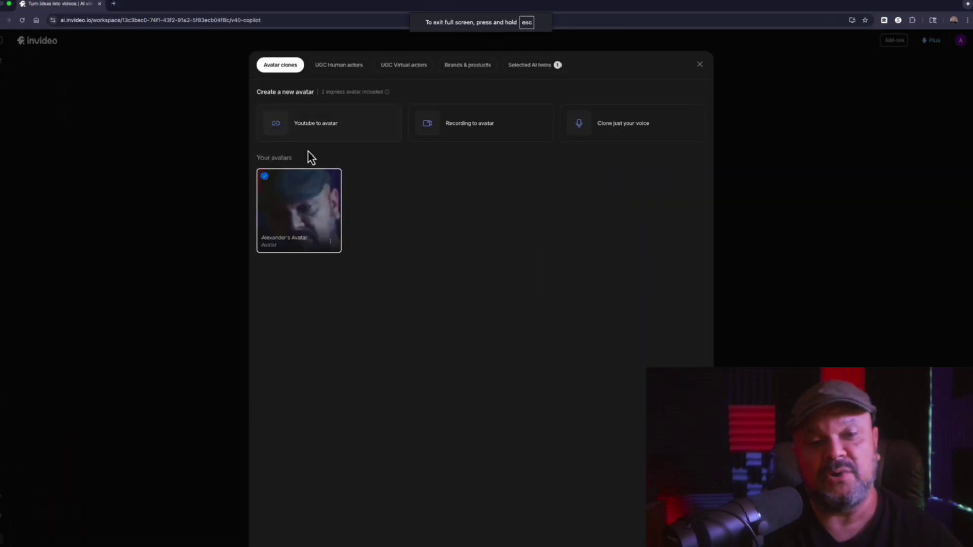
- Browse the UGC human actors, expanding the Concepts collection and examining the Scroll stoppers and All actors sections
left_click(343, 68)
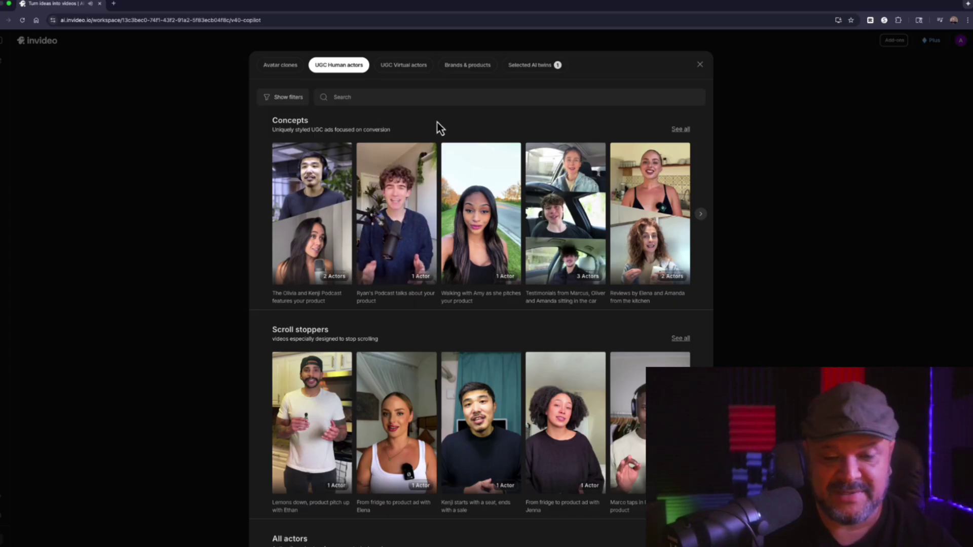
scroll(439, 126, "down", 1)
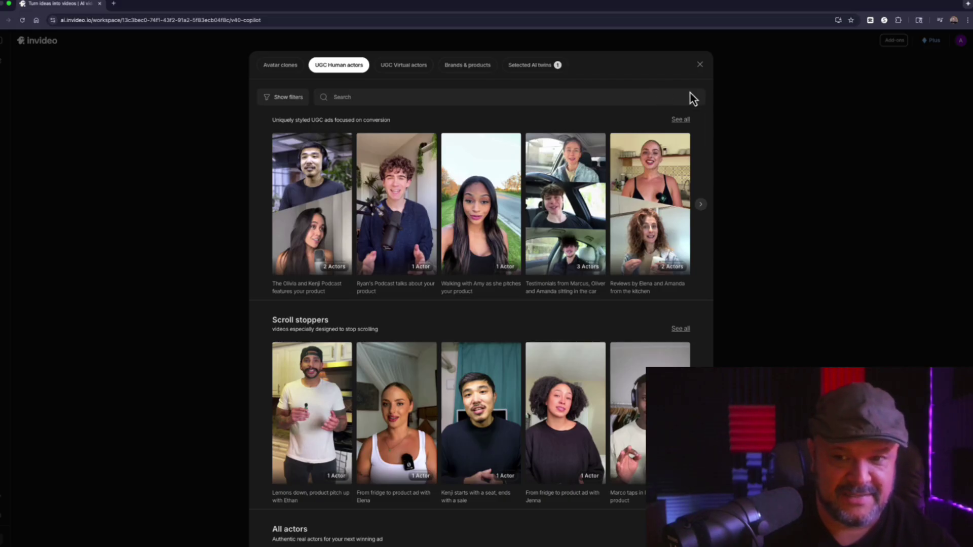
left_click(681, 120)
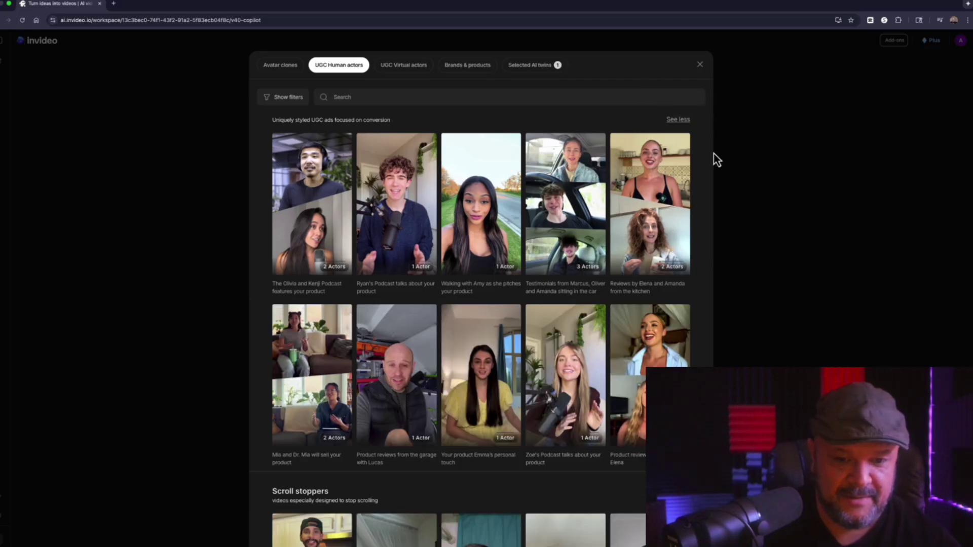
scroll(712, 159, "down", 3)
scroll(713, 158, "down", 3)
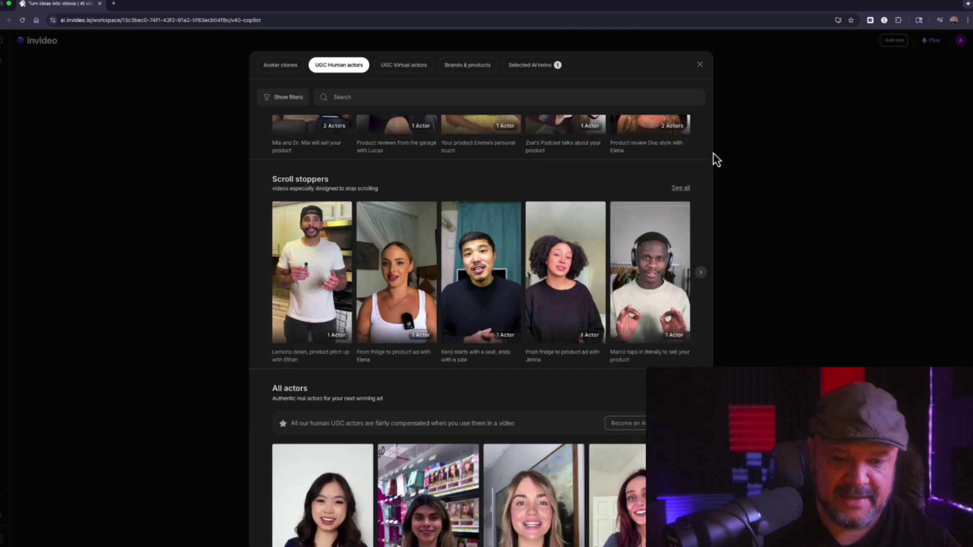
scroll(714, 159, "down", 5)
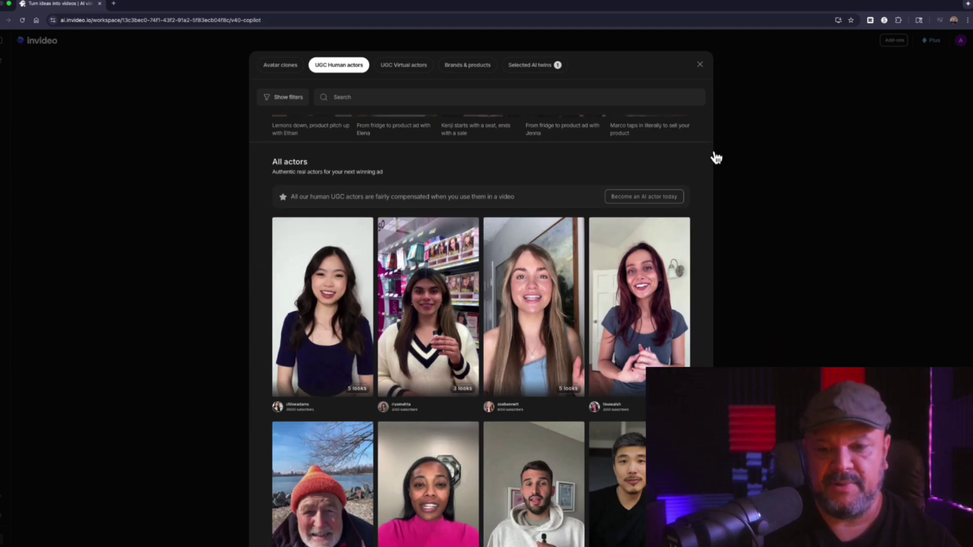
scroll(716, 158, "down", 3)
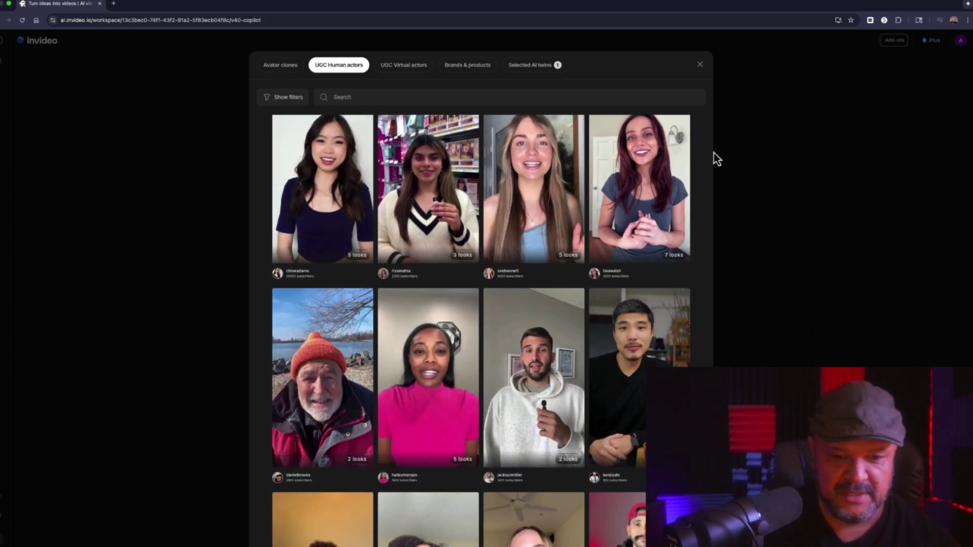
scroll(714, 154, "down", 2)
scroll(714, 154, "up", 6)
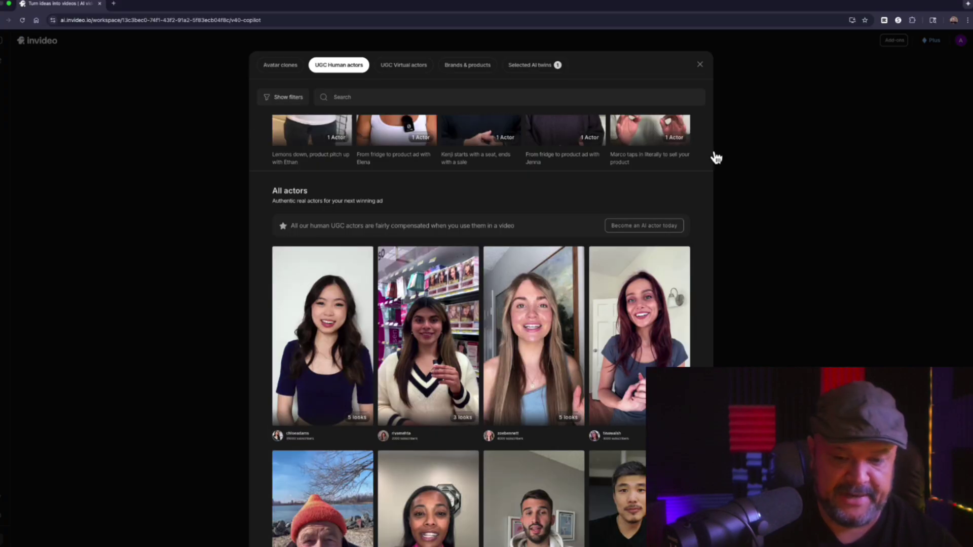
scroll(716, 158, "up", 4)
scroll(715, 158, "down", 4)
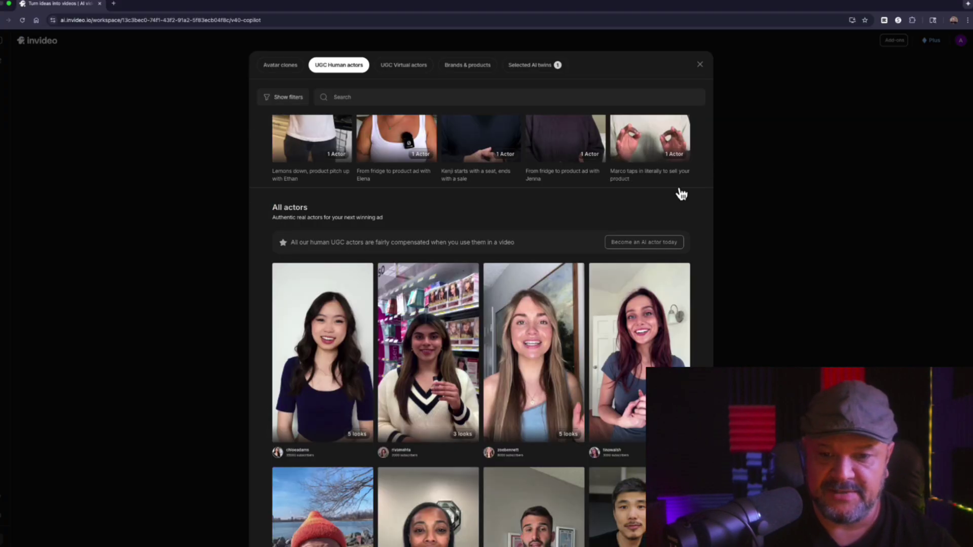
- Select the long-haired woman in the blue top under All actors as an additional AI twin and look through the remaining actors
left_click(566, 297)
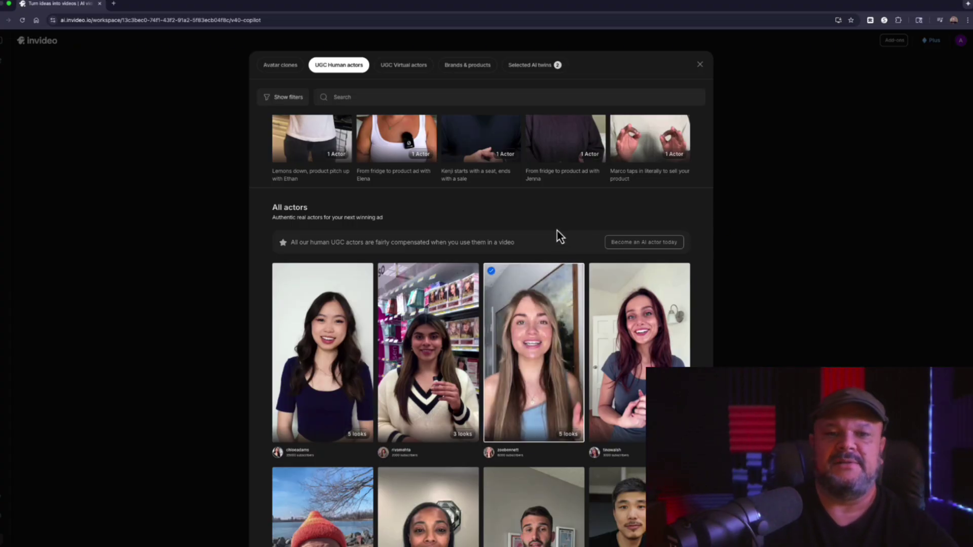
scroll(558, 230, "down", 1)
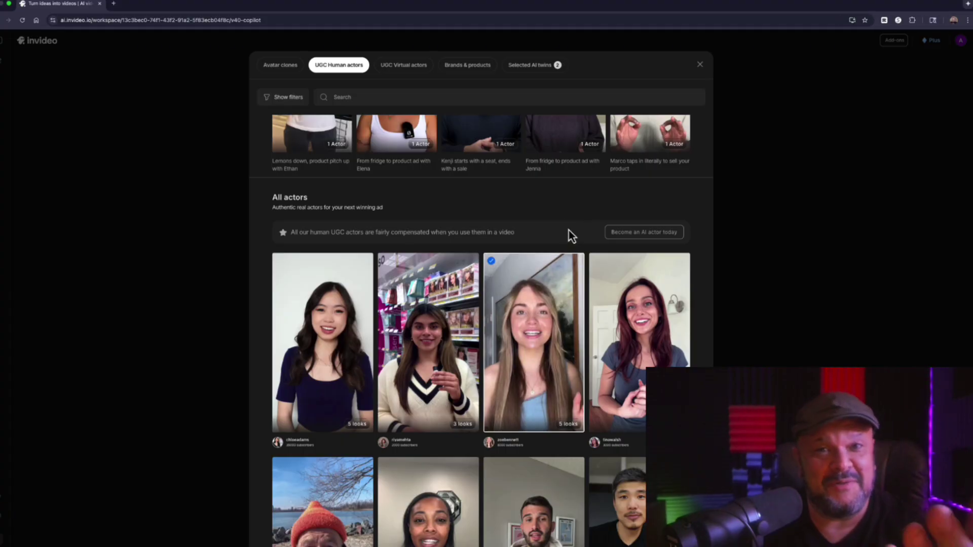
scroll(572, 224, "down", 1)
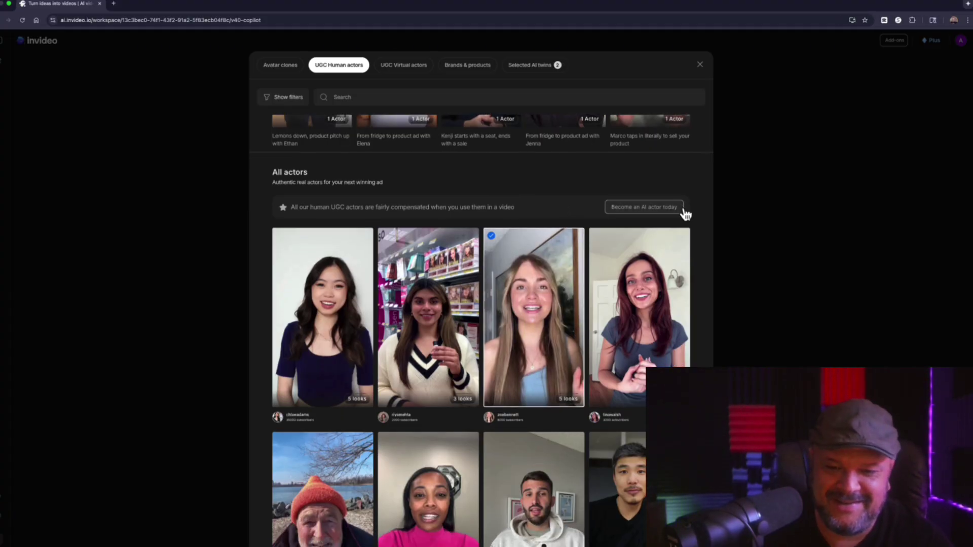
scroll(706, 211, "down", 10)
scroll(707, 206, "down", 3)
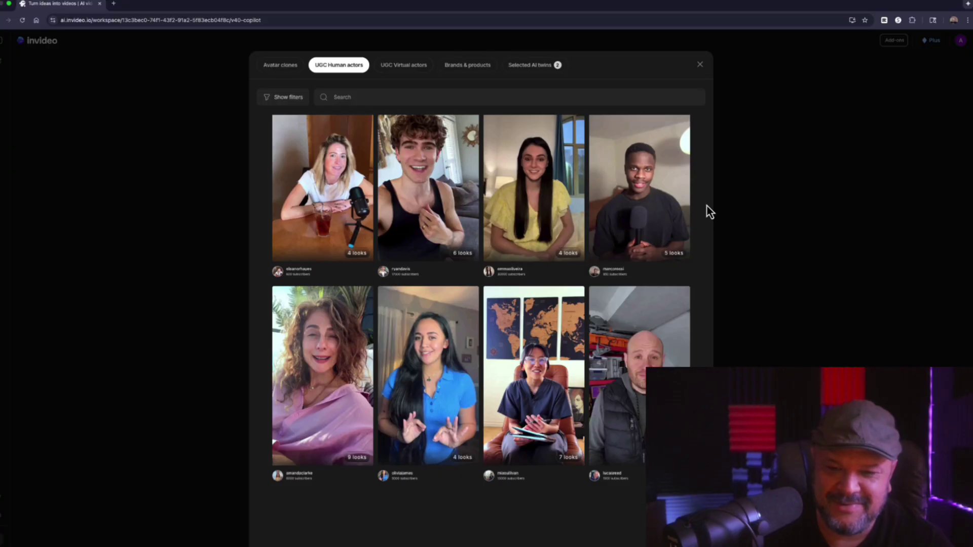
scroll(707, 206, "up", 10)
scroll(706, 205, "up", 7)
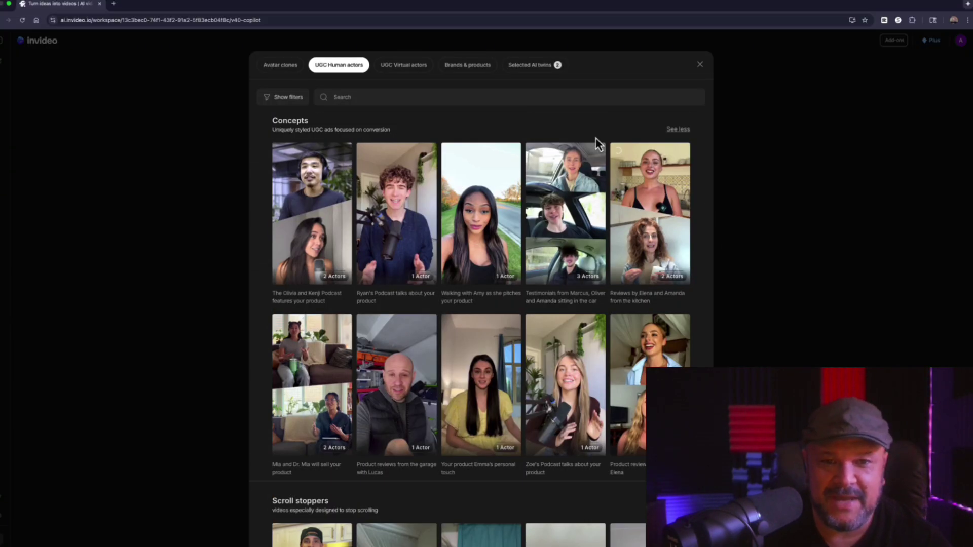
- Review the selected AI twins, close the selection and generate the video from the entered prompt
left_click(546, 76)
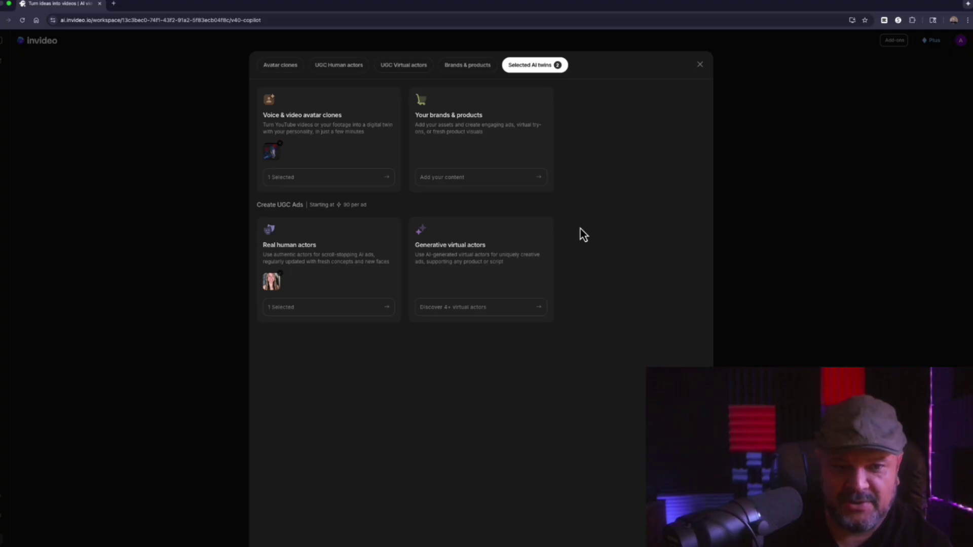
left_click(279, 74)
left_click(699, 65)
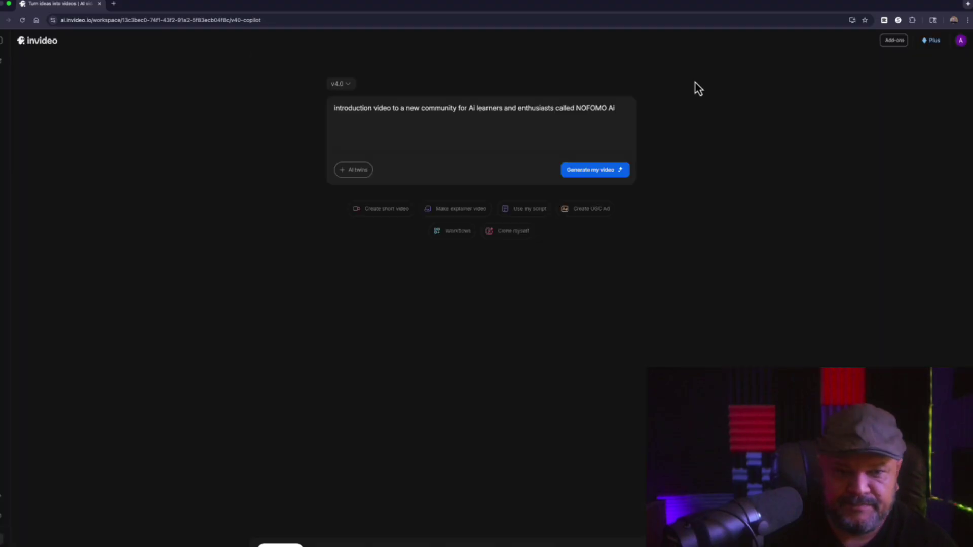
left_click(567, 175)
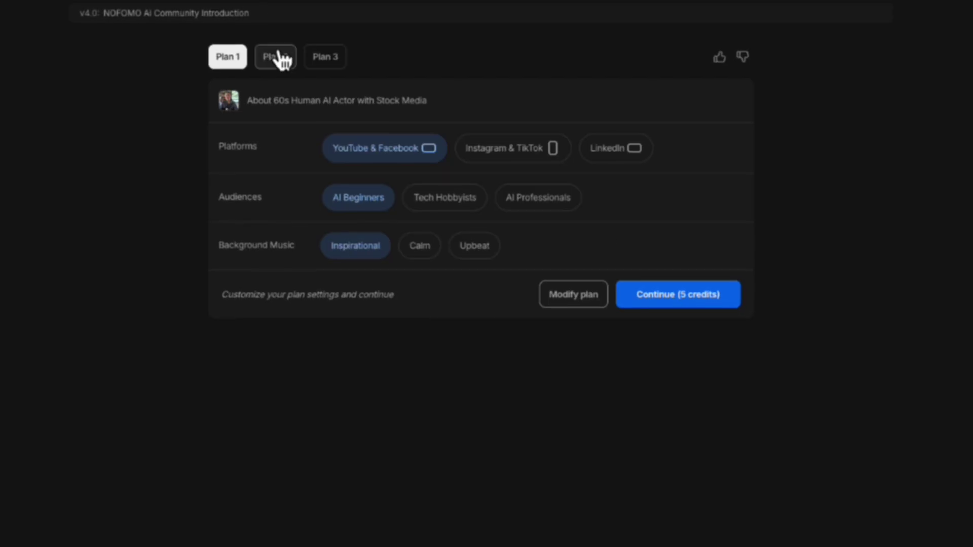
- Compare the actor type, media, platform and credit settings of the three proposed video plans
left_click(280, 58)
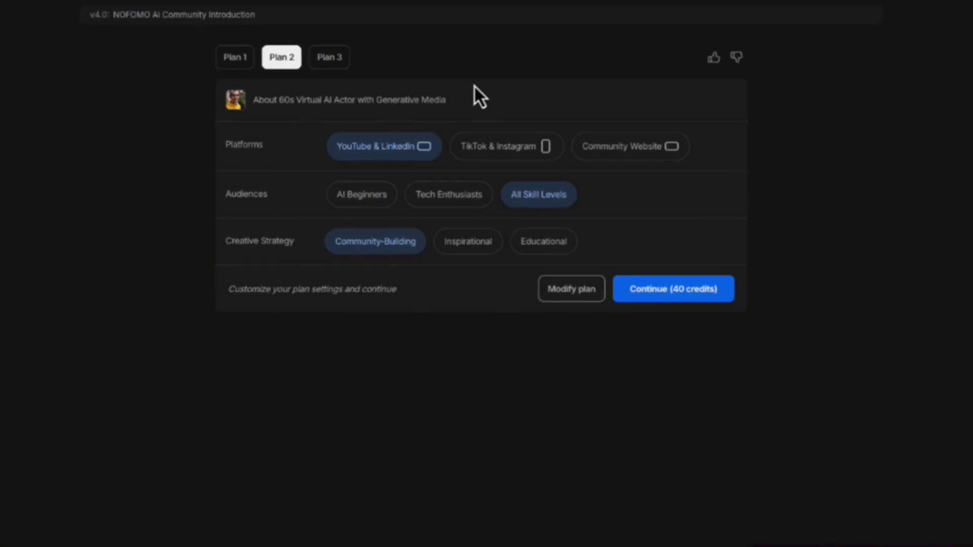
left_click(329, 61)
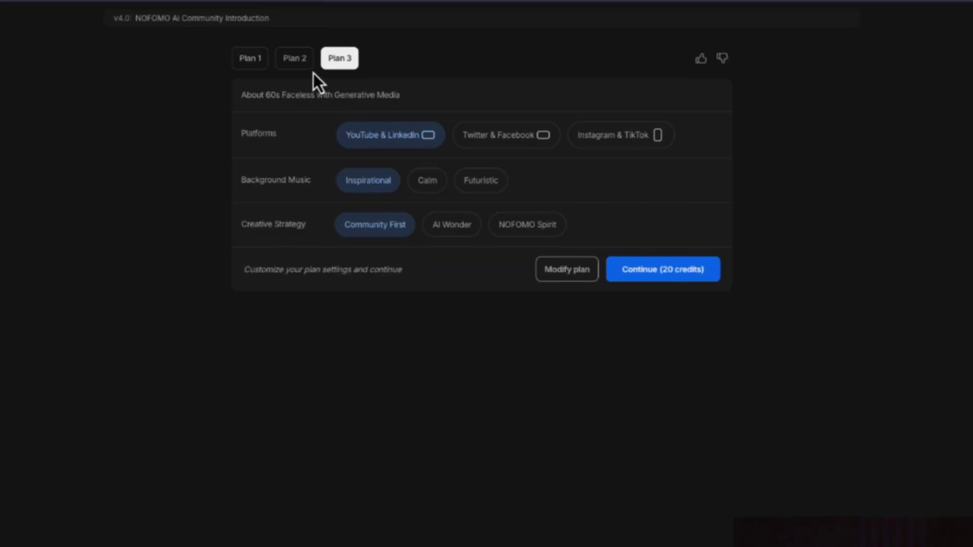
left_click(306, 67)
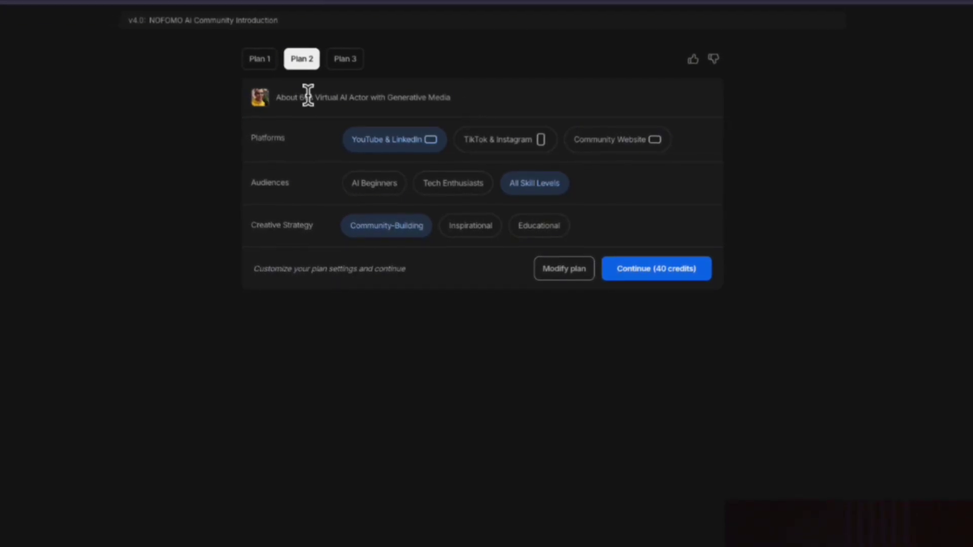
left_click(263, 62)
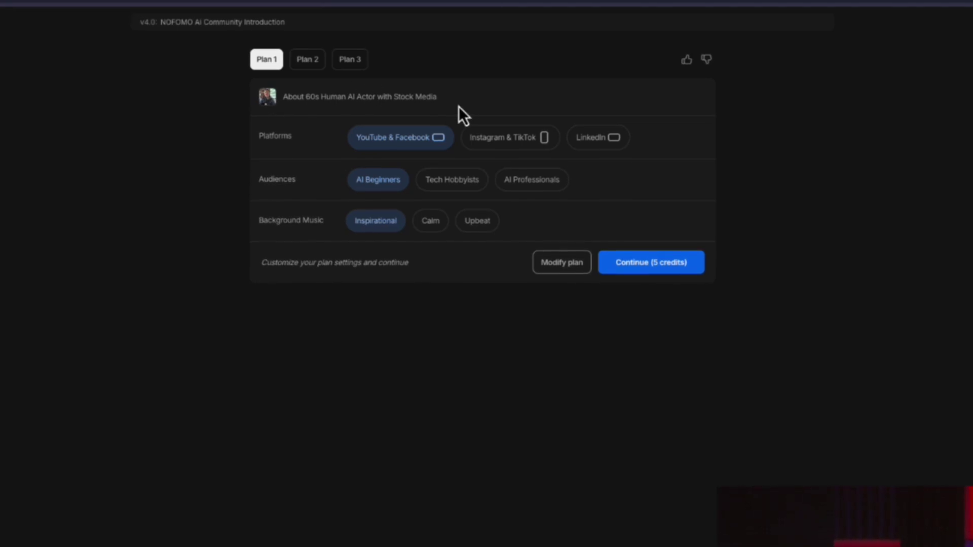
left_click(318, 63)
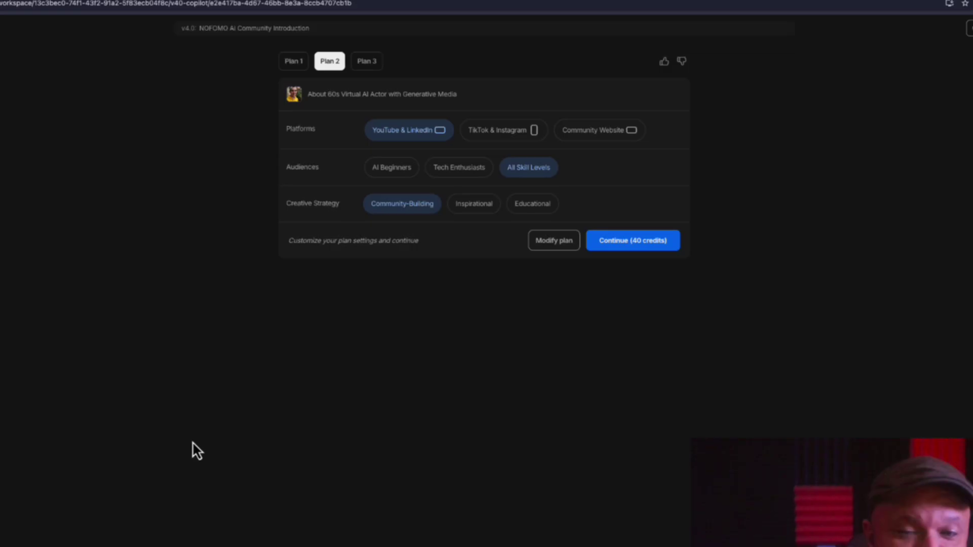
left_click(652, 246)
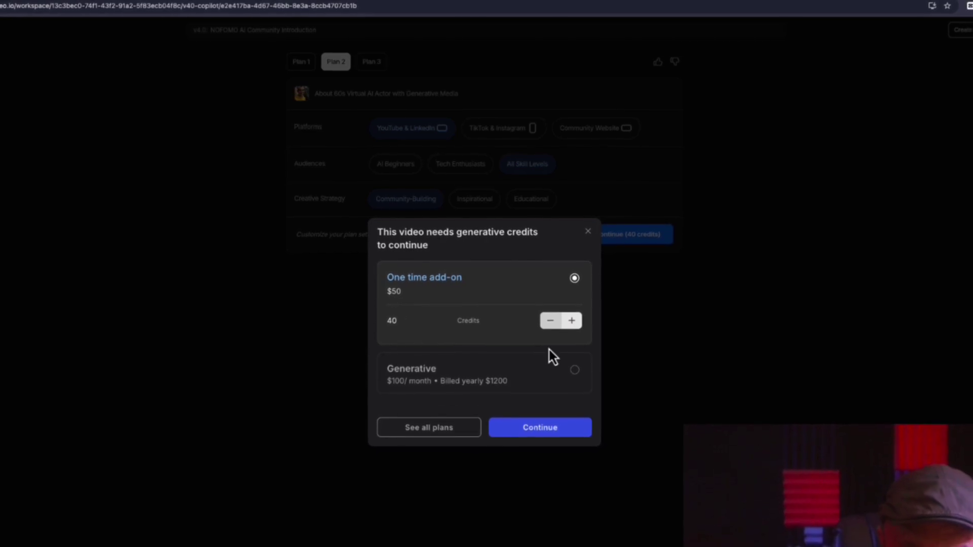
left_click(587, 231)
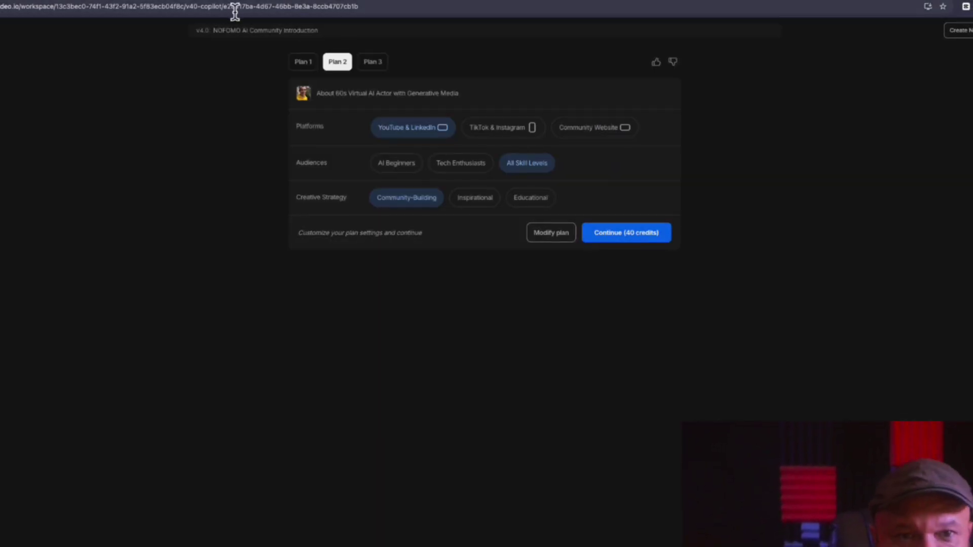
- Choose Plan 1 with the human AI actor and stock media, buy the $25 one-time add-on of 20 credits, and continue with the plan
left_click(302, 63)
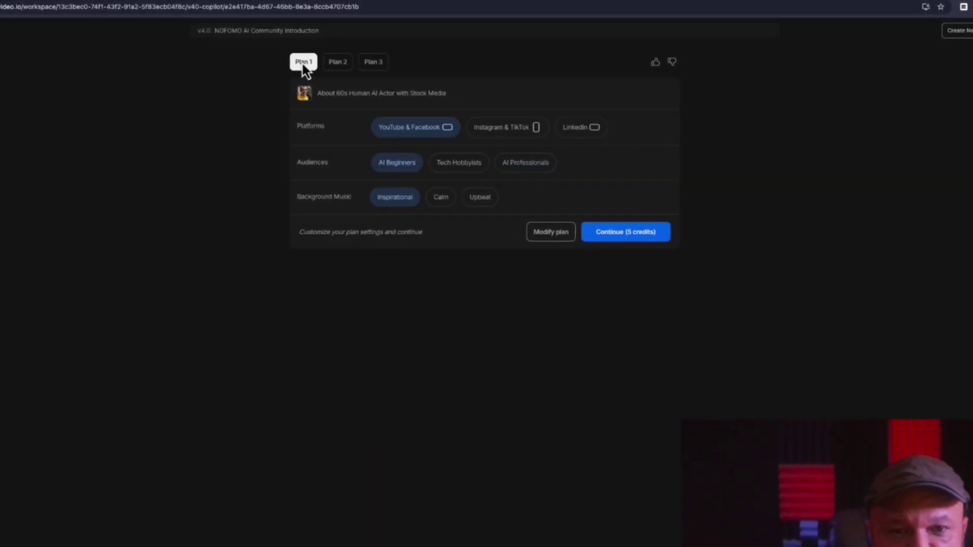
left_click(651, 238)
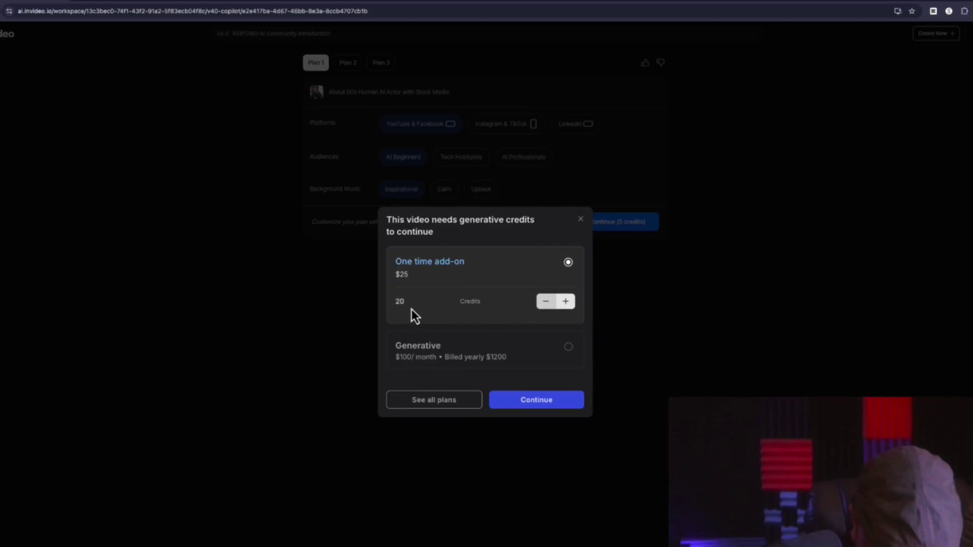
left_click(549, 402)
left_click(582, 327)
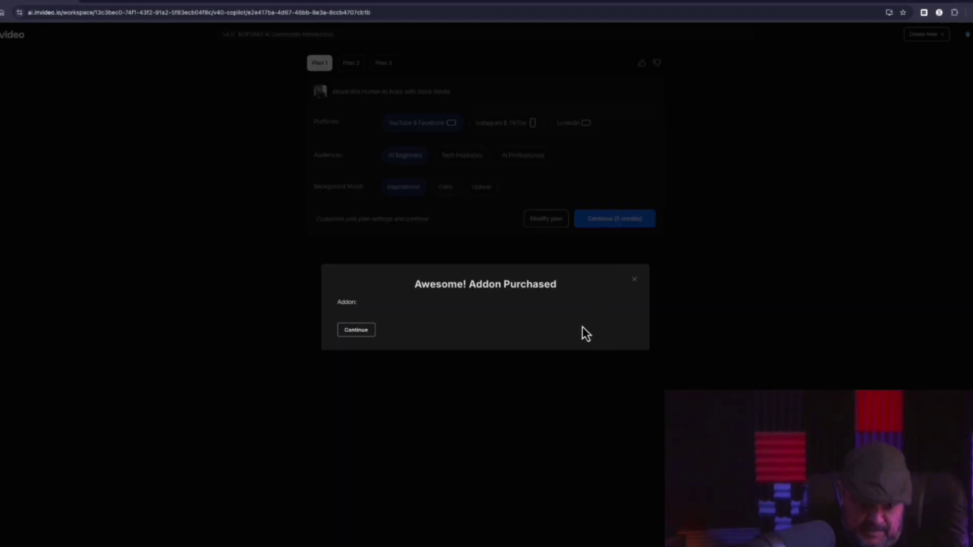
left_click(356, 332)
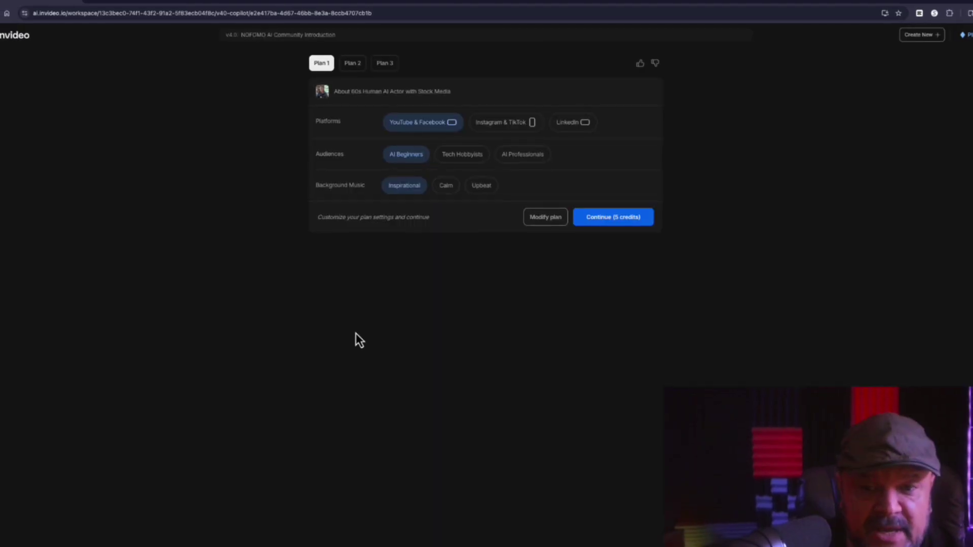
left_click(622, 217)
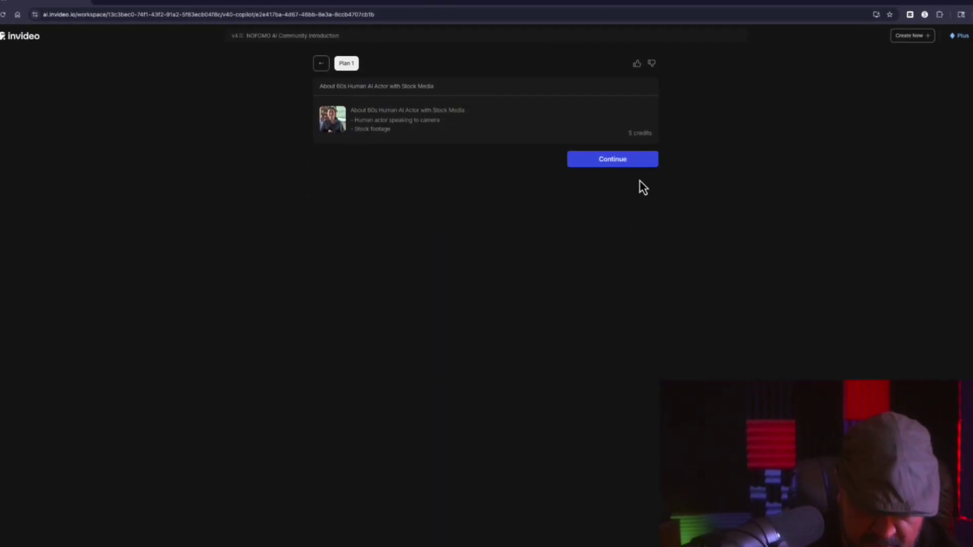
- Generate the NOFOMO Ai community video from Plan 1 and preview its first 11 seconds
left_click(629, 170)
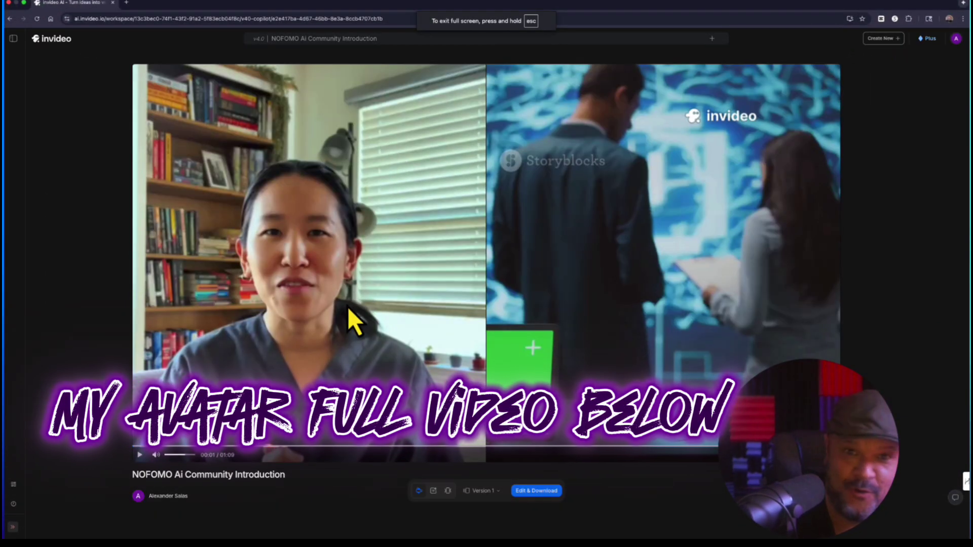
left_click(140, 455)
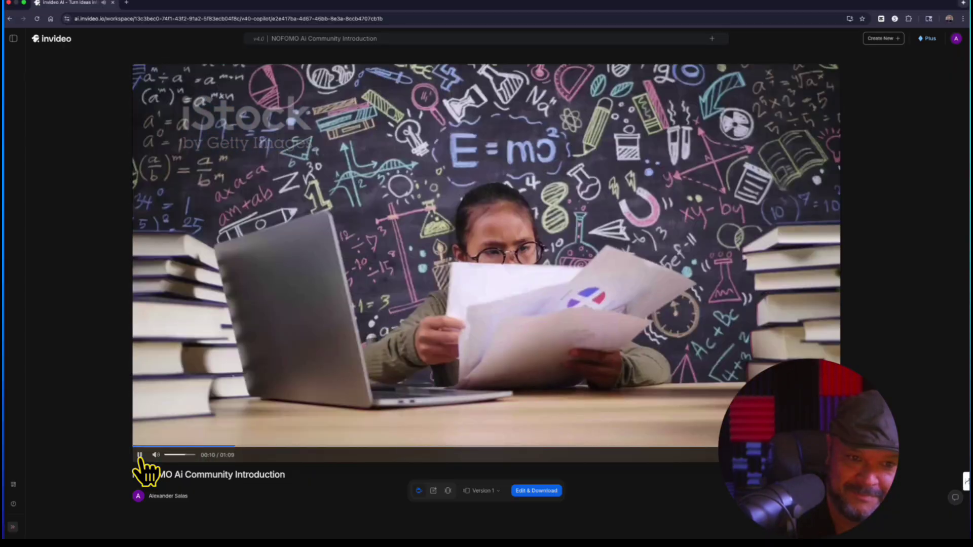
left_click(141, 456)
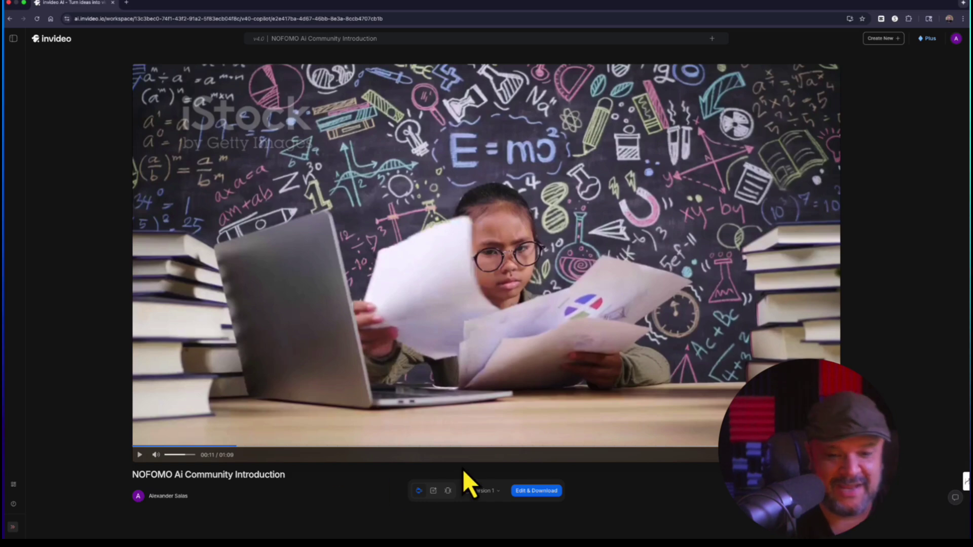
- Check the video's available versions and open it for editing and download without giving feedback
left_click(500, 492)
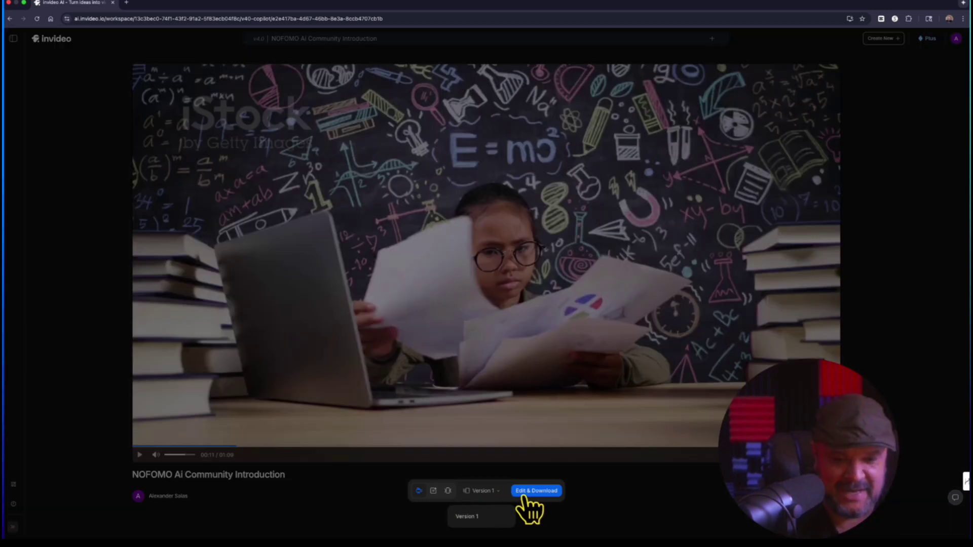
left_click(600, 507)
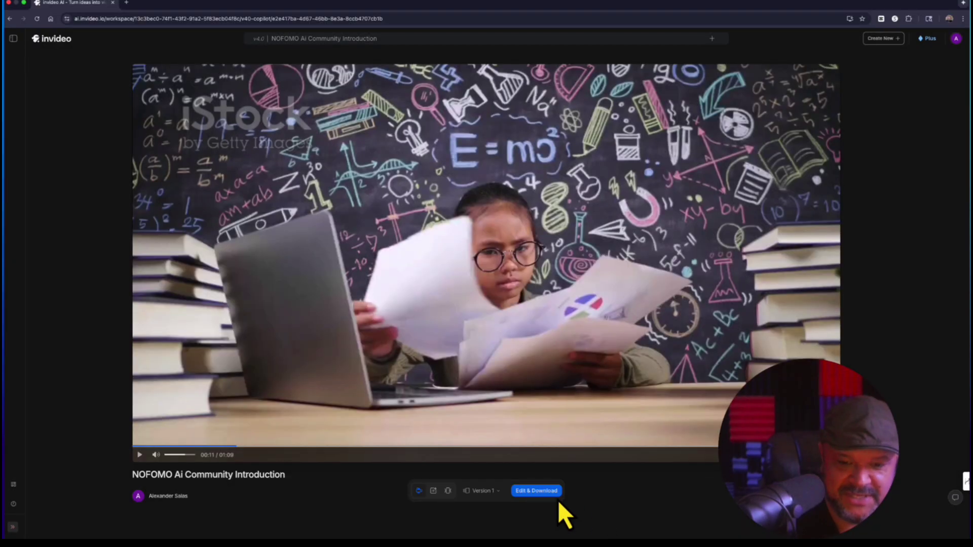
left_click(549, 494)
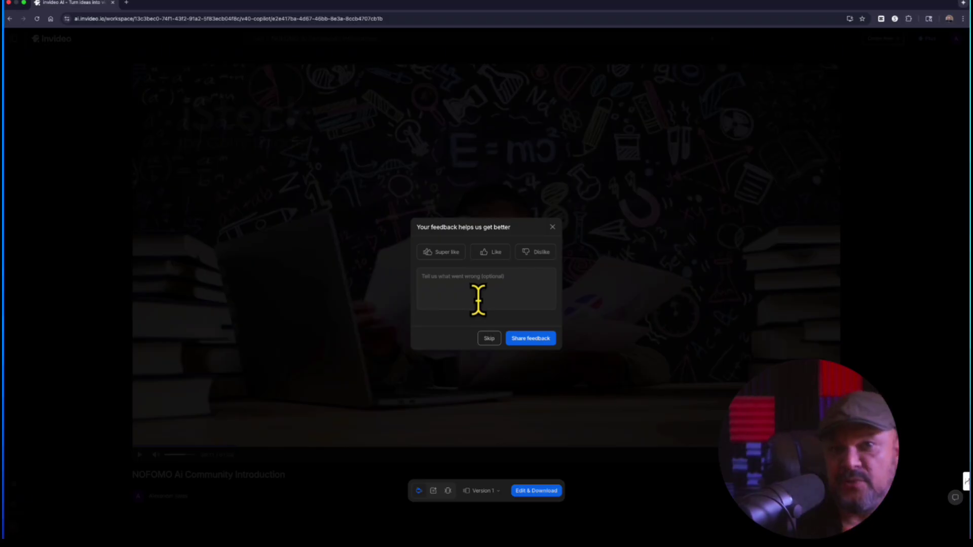
left_click(553, 228)
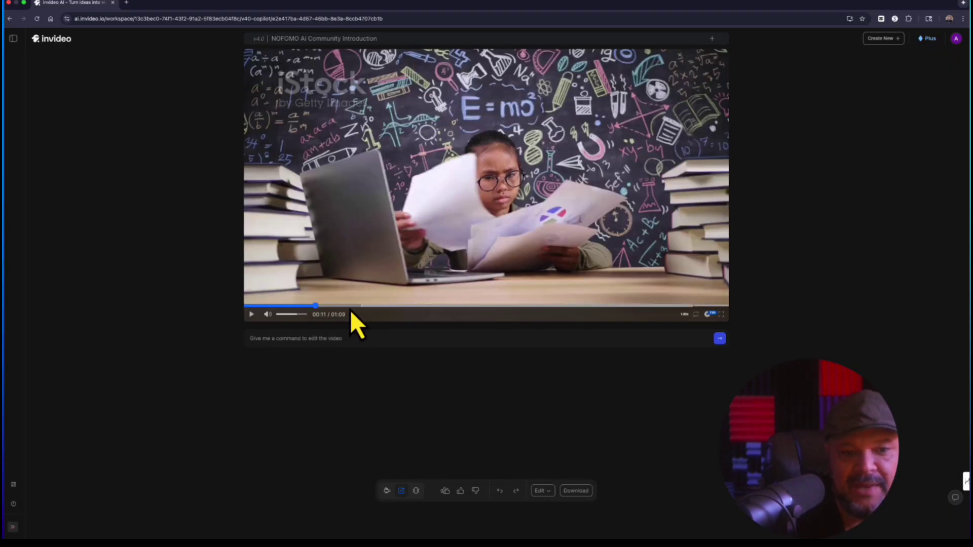